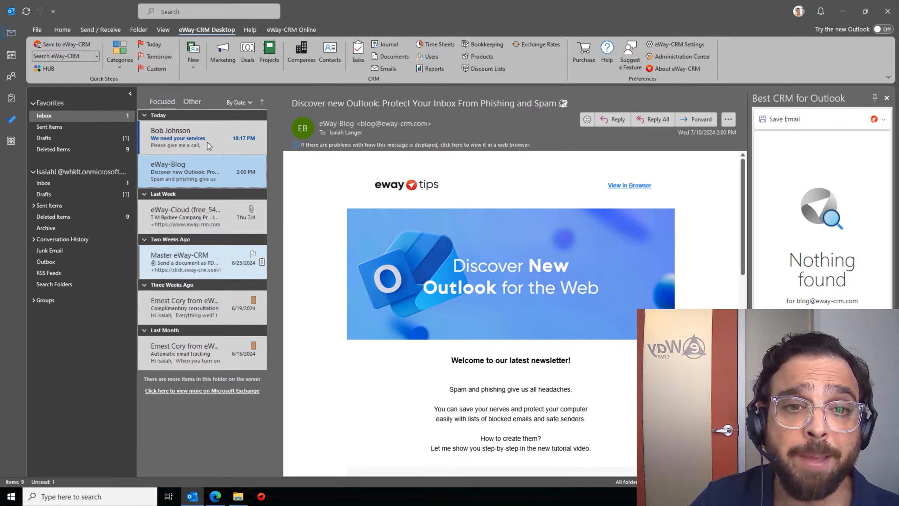
- Open today's unread "We need your services" email and convert it to a deal
{"action": "left_click", "coordinate": [215, 128]}
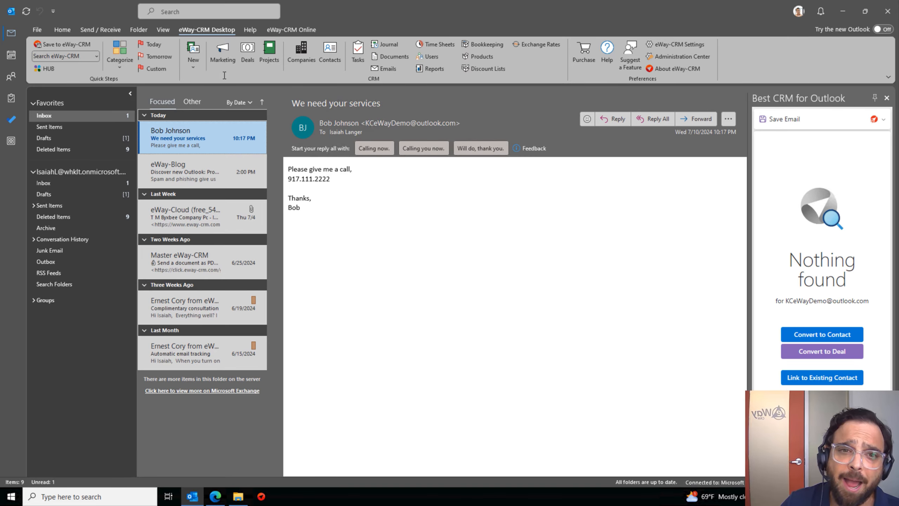
{"action": "left_click", "coordinate": [197, 64]}
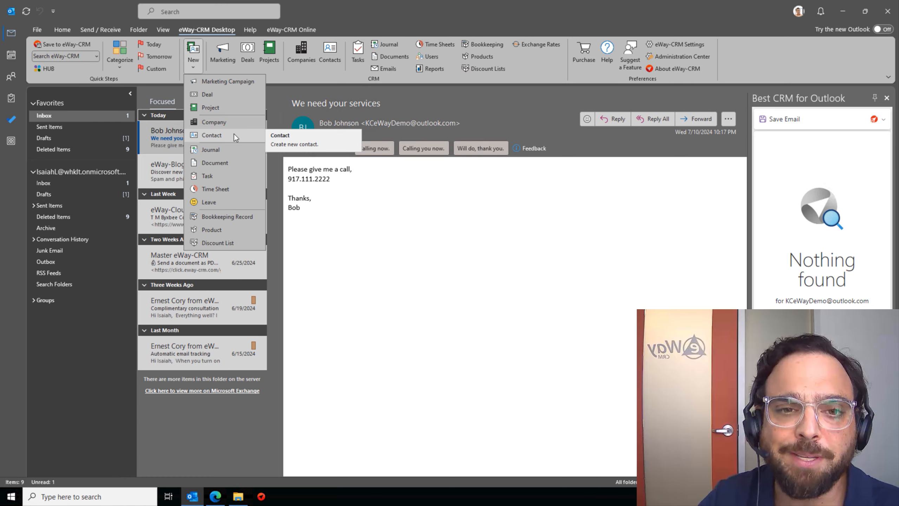
{"action": "left_click", "coordinate": [456, 313]}
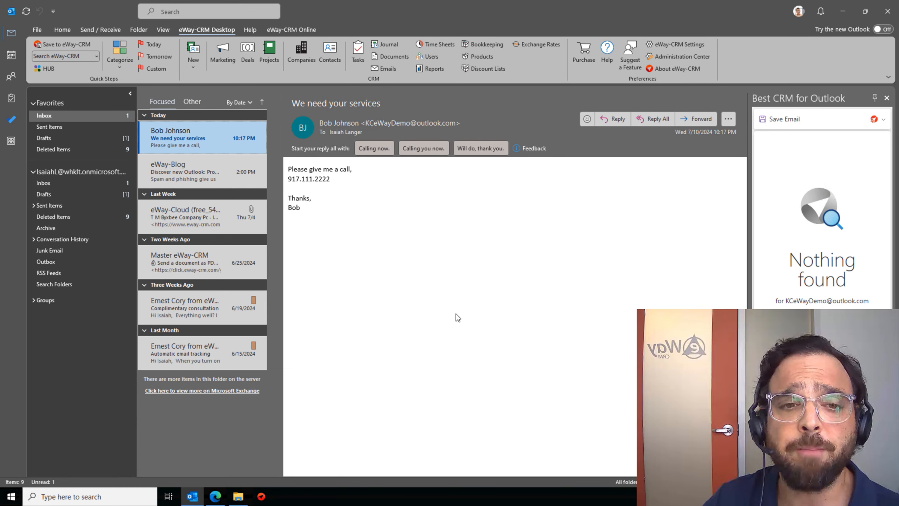
{"action": "right_click", "coordinate": [222, 152]}
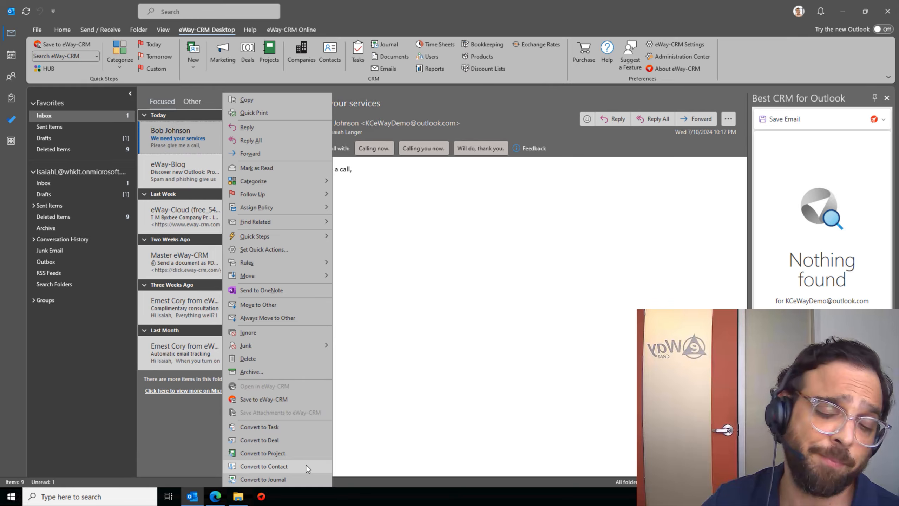
{"action": "left_click", "coordinate": [283, 441]}
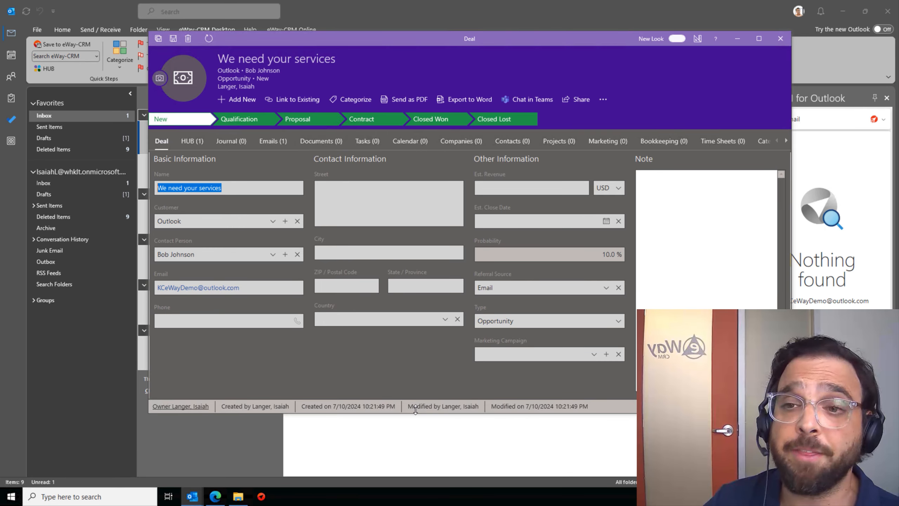
- Rename the deal to the contact's first name followed by "Deal", clear its customer and save it
{"action": "left_click", "coordinate": [223, 187]}
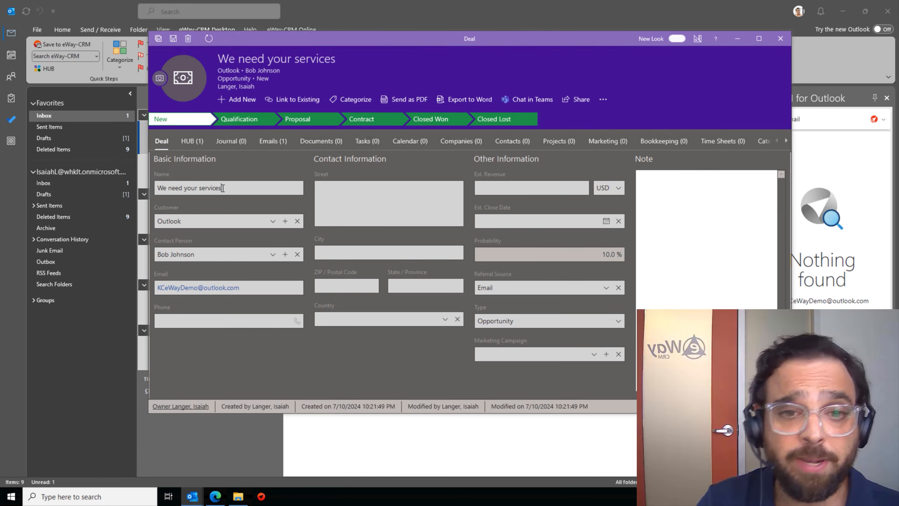
{"action": "key", "text": "BackSpace"}
{"action": "key", "text": "BackSpace"}
{"action": "key", "text": "BackSpace"}
{"action": "key", "text": "BackSpace"}
{"action": "key", "text": "BackSpace"}
{"action": "key", "text": "BackSpace"}
{"action": "key", "text": "BackSpace"}
{"action": "key", "text": "BackSpace"}
{"action": "key", "text": "BackSpace"}
{"action": "key", "text": "BackSpace"}
{"action": "key", "text": "BackSpace"}
{"action": "key", "text": "BackSpace"}
{"action": "key", "text": "BackSpace"}
{"action": "key", "text": "BackSpace"}
{"action": "key", "text": "BackSpace"}
{"action": "key", "text": "BackSpace"}
{"action": "key", "text": "BackSpace"}
{"action": "key", "text": "BackSpace"}
{"action": "key", "text": "BackSpace"}
{"action": "key", "text": "BackSpace"}
{"action": "key", "text": "BackSpace"}
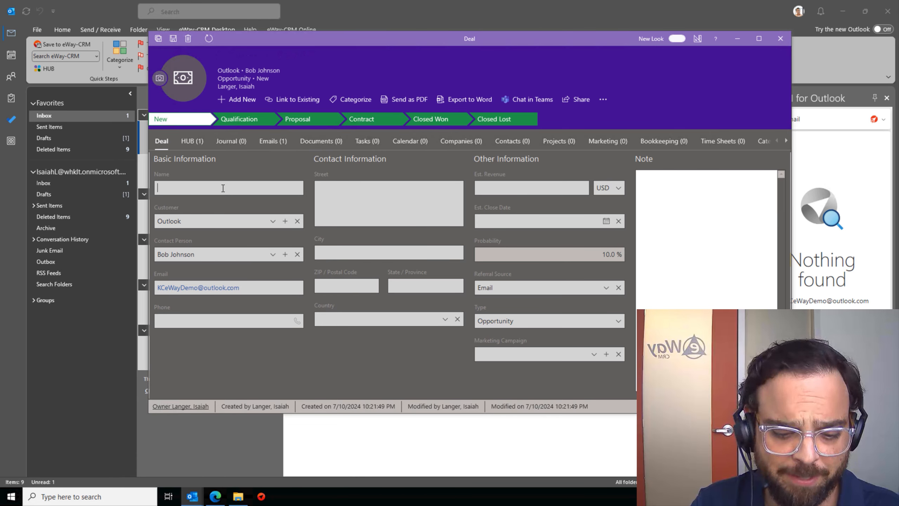
{"action": "type", "text": "Bob Deal"}
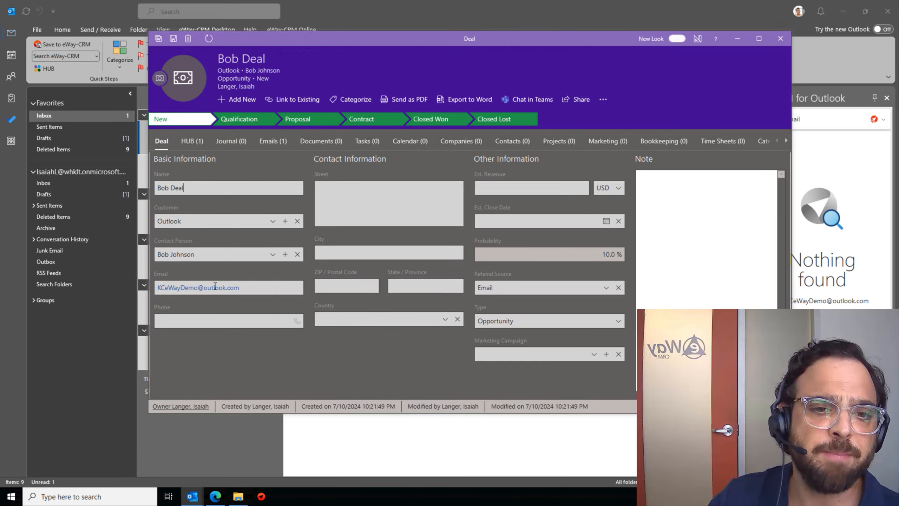
{"action": "left_click", "coordinate": [300, 222]}
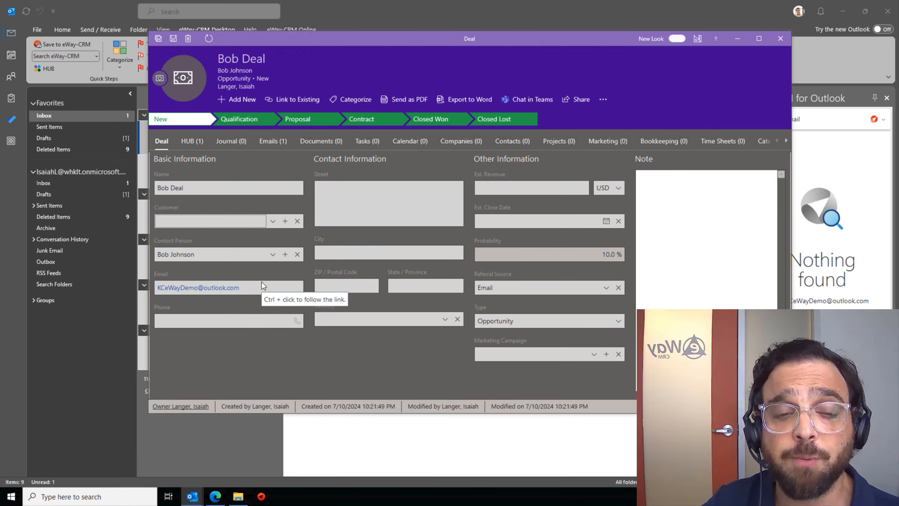
{"action": "left_click", "coordinate": [175, 38]}
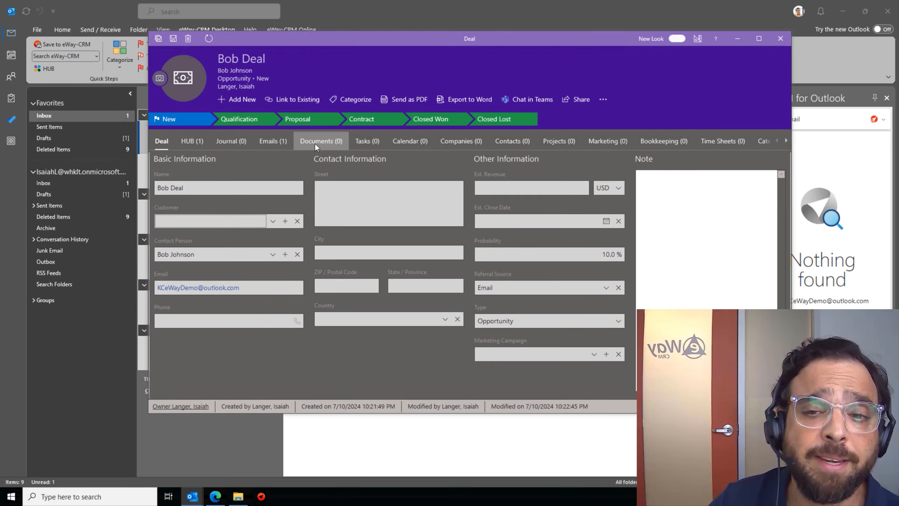
- Review the emails and HUB items linked to the deal, including the actions available for the linked email
{"action": "left_click", "coordinate": [278, 141]}
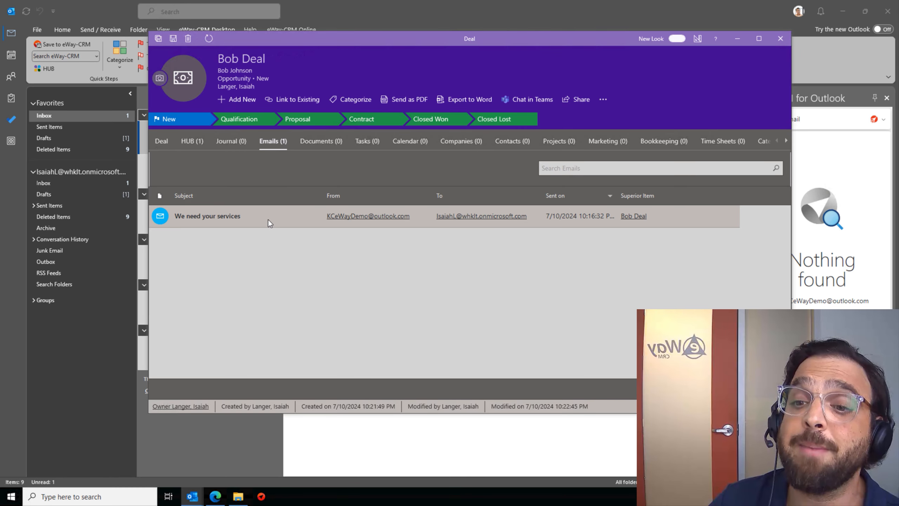
{"action": "left_click", "coordinate": [203, 140]}
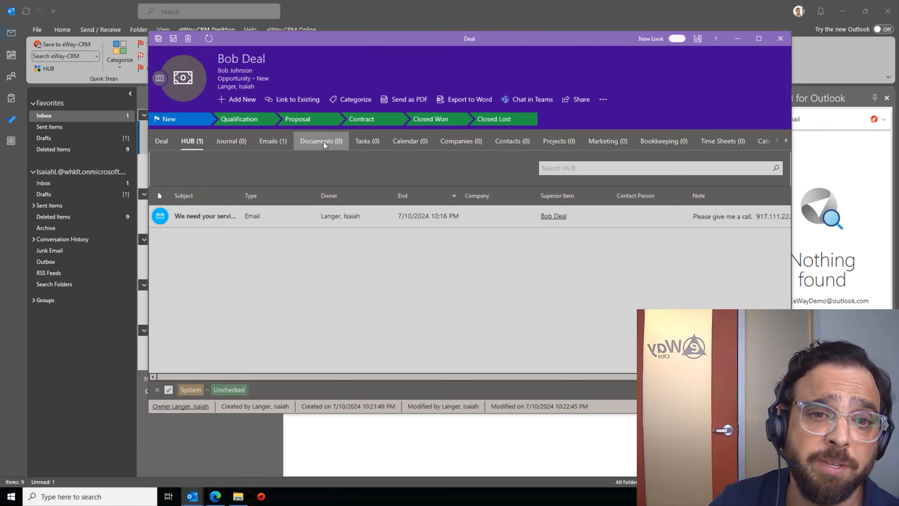
{"action": "left_click", "coordinate": [234, 219]}
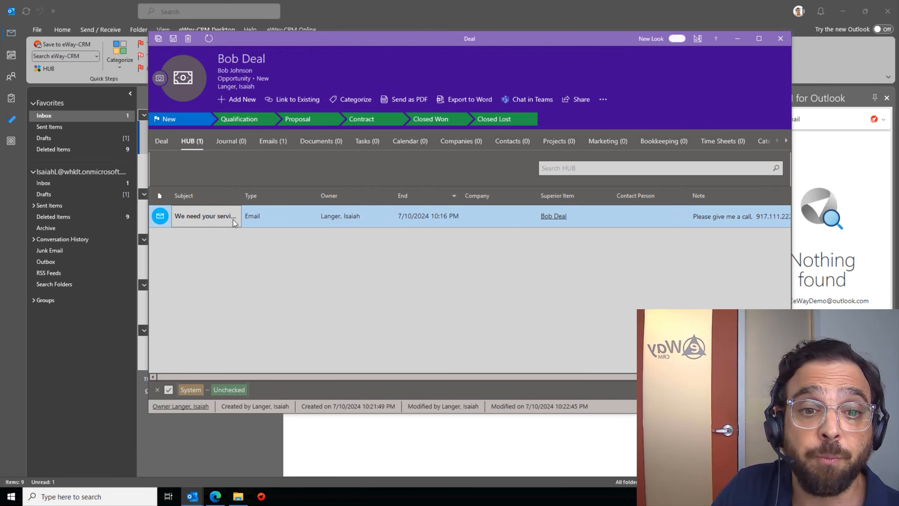
{"action": "right_click", "coordinate": [233, 219]}
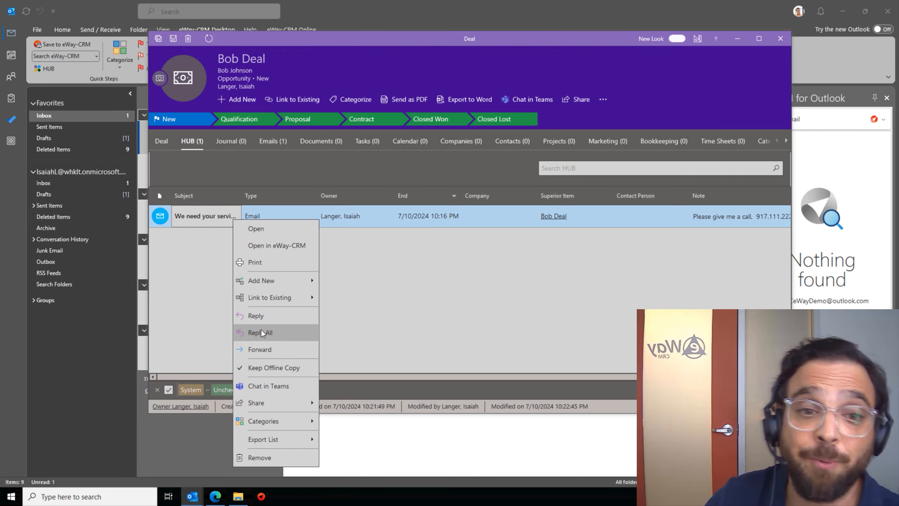
{"action": "left_click", "coordinate": [421, 336]}
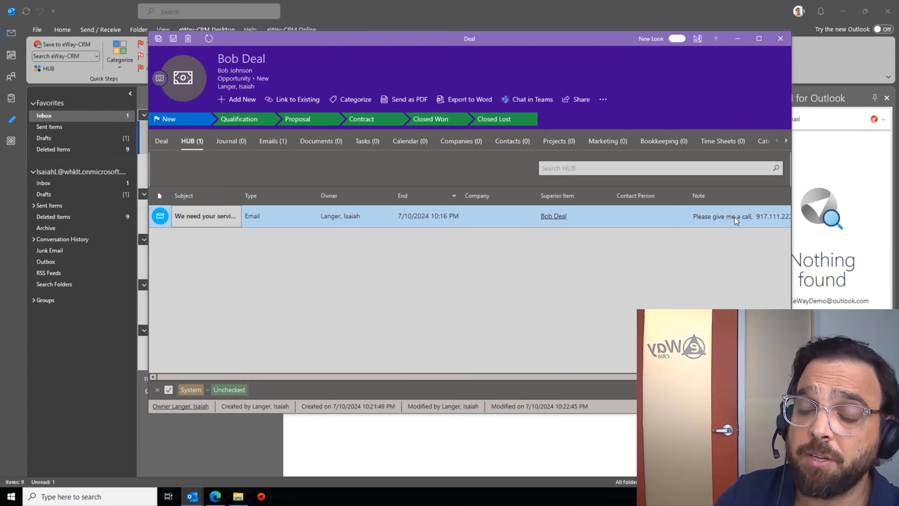
- Add a new journal of type Call to the deal, with the subject "Call with" plus the contact's first name
{"action": "left_click", "coordinate": [229, 93]}
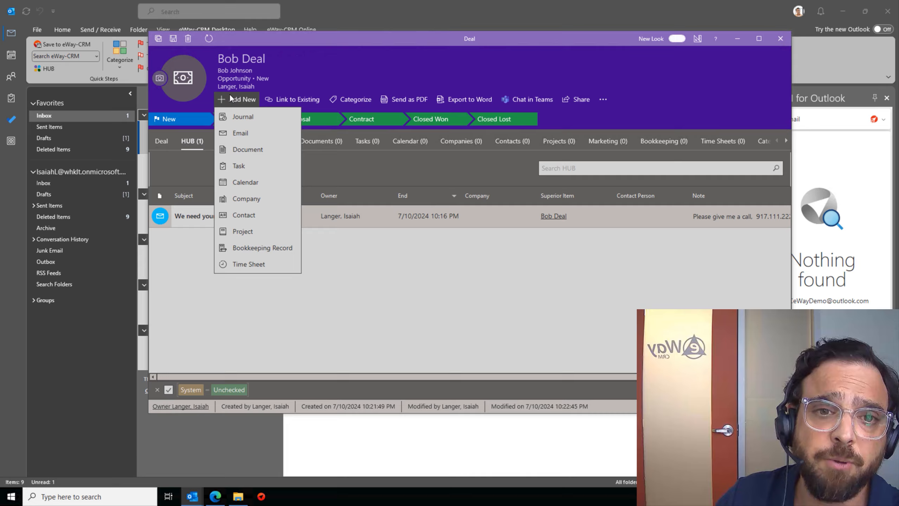
{"action": "left_click", "coordinate": [239, 114]}
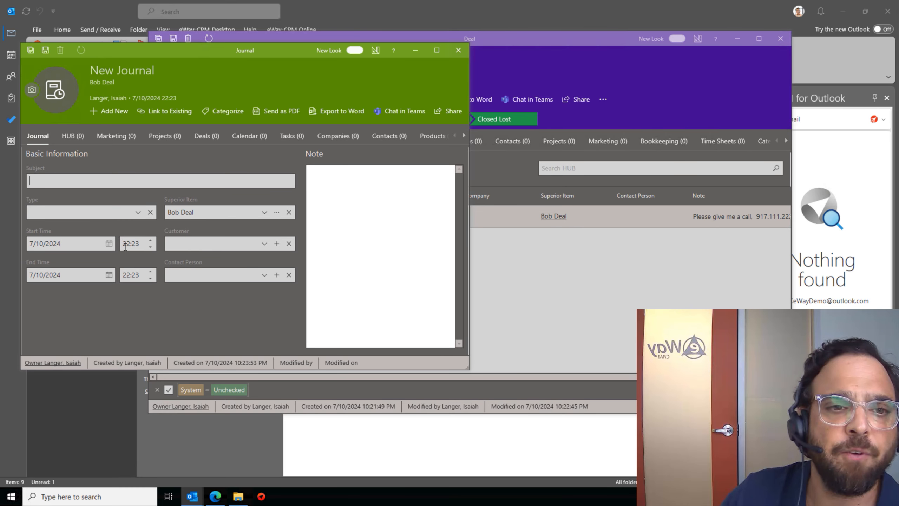
{"action": "left_click", "coordinate": [114, 210]}
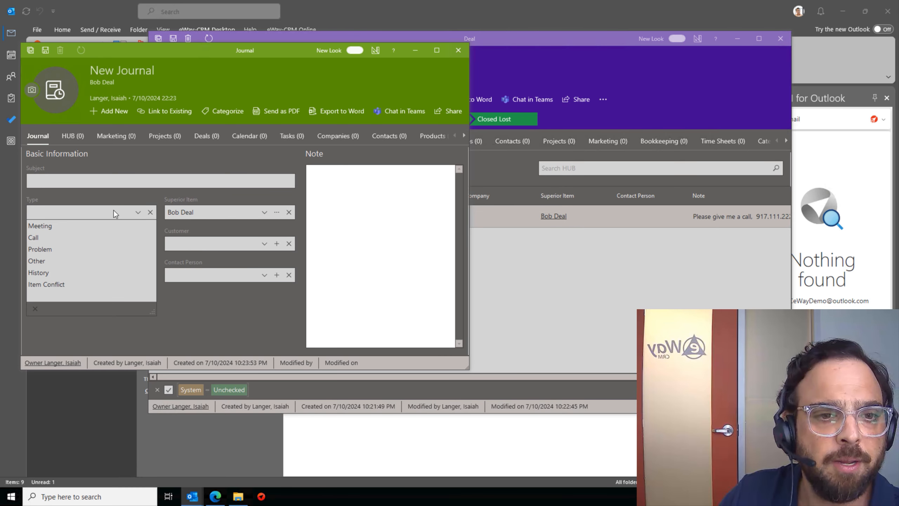
{"action": "left_click", "coordinate": [90, 237]}
{"action": "left_click", "coordinate": [105, 185]}
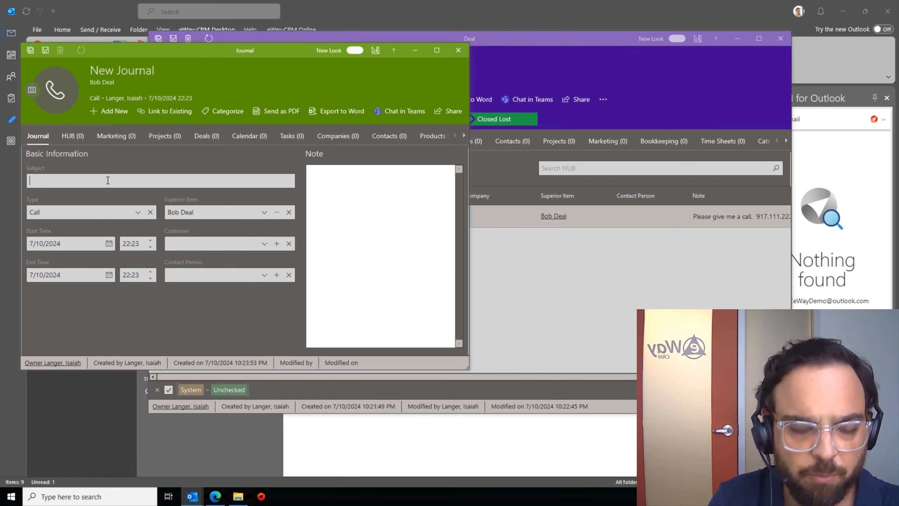
{"action": "type", "text": "Call wiht Bob"}
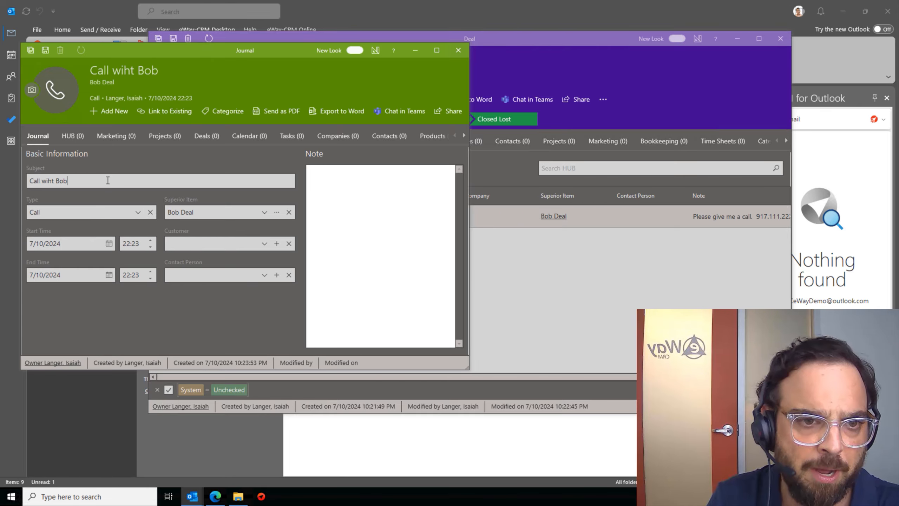
{"action": "key", "text": "BackSpace"}
{"action": "key", "text": "BackSpace"}
{"action": "key", "text": "BackSpace"}
{"action": "key", "text": "BackSpace"}
{"action": "key", "text": "BackSpace"}
{"action": "key", "text": "BackSpace"}
{"action": "type", "text": "t"}
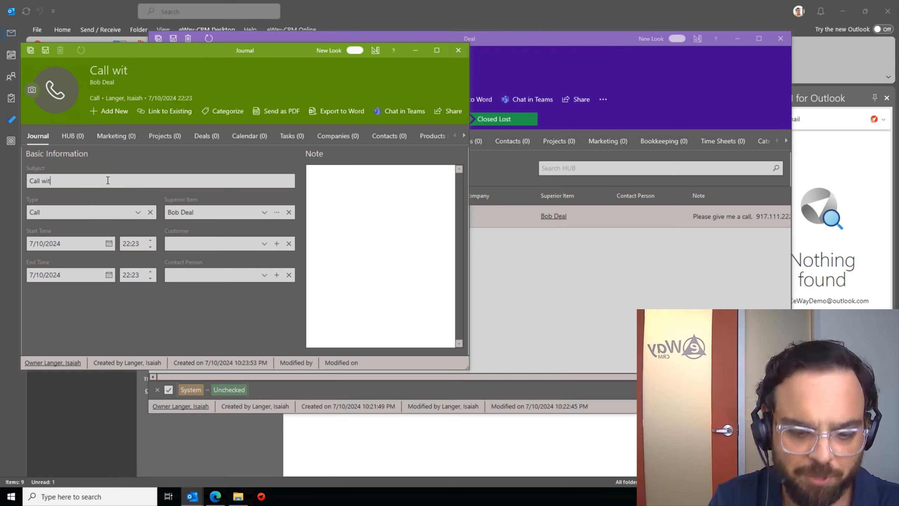
{"action": "type", "text": "h bob"}
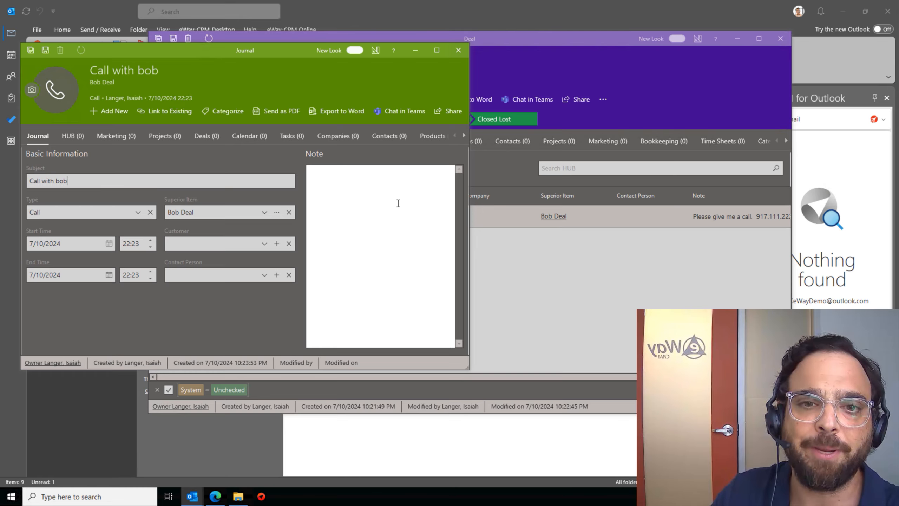
- Fill the journal note with "asdfasf", "asdfadsfa", a blank line, "$10k deal", "closing EOM" and "send a proposal" on separate lines, and save the journal
{"action": "left_click", "coordinate": [360, 203]}
{"action": "type", "text": "asdfasf"}
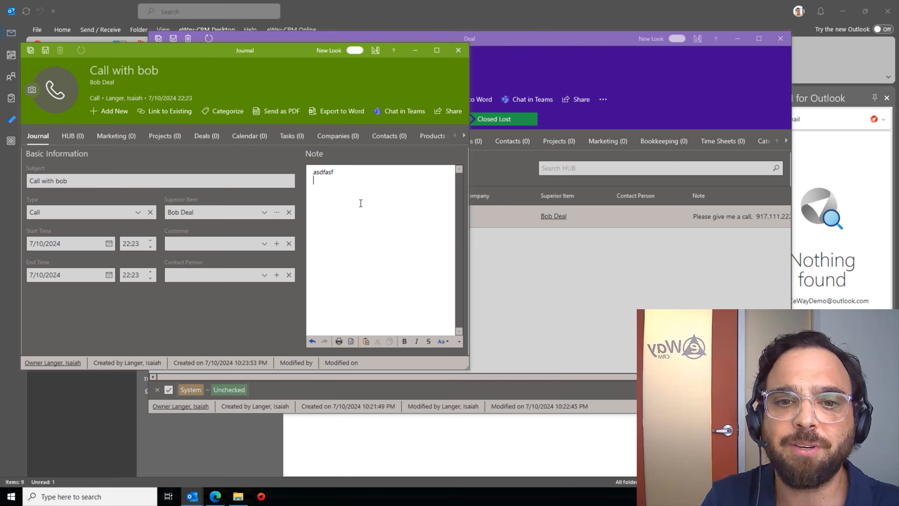
{"action": "key", "text": "Return"}
{"action": "type", "text": "asdfadsfa"}
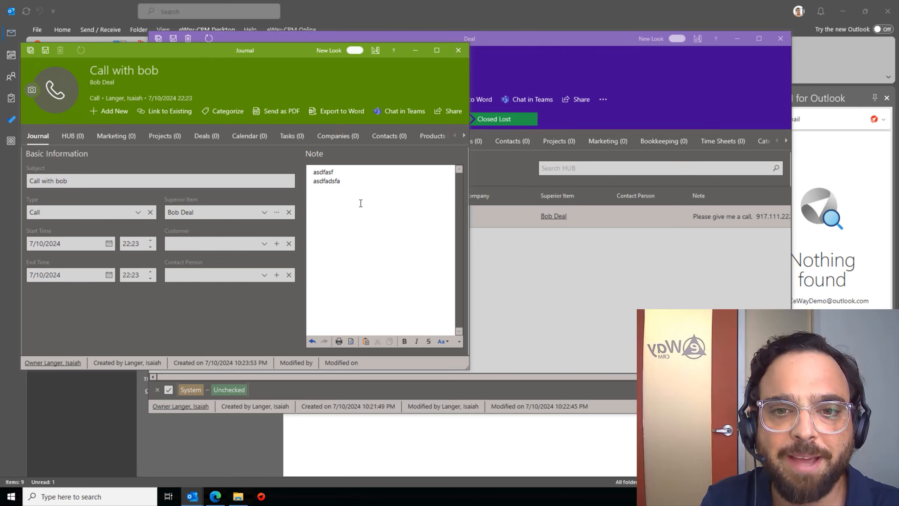
{"action": "key", "text": "Return"}
{"action": "key", "text": "Return"}
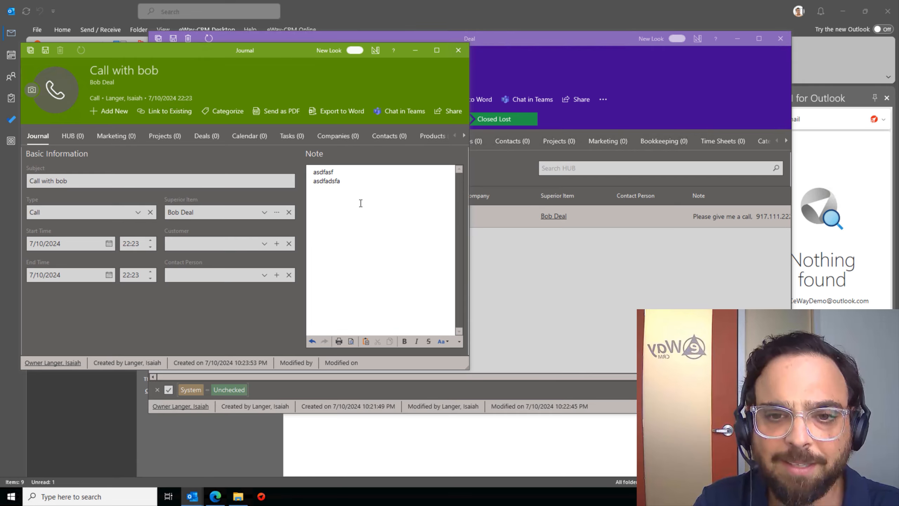
{"action": "type", "text": "$10k deal"}
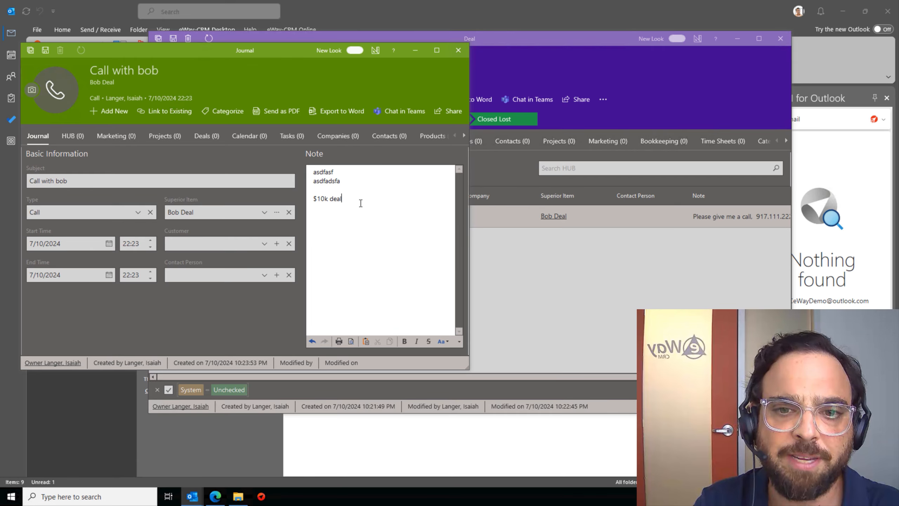
{"action": "key", "text": "Return"}
{"action": "type", "text": "closing EOM"}
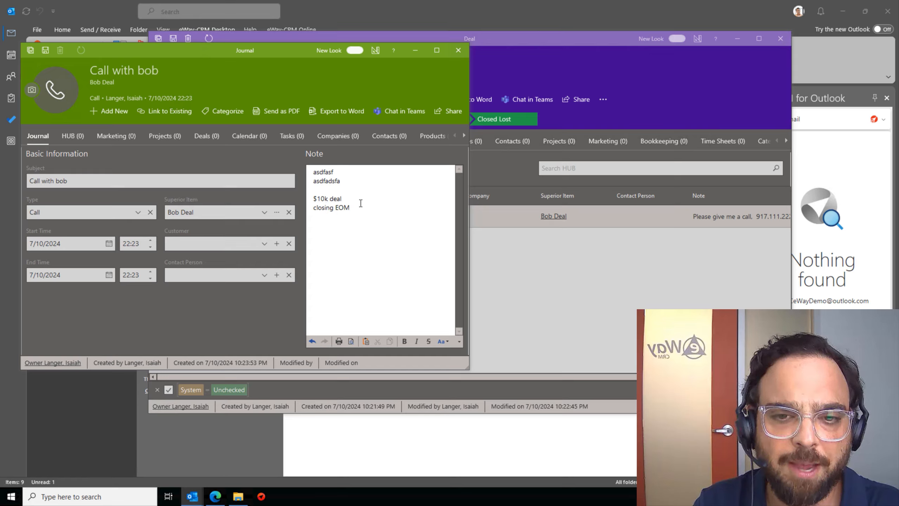
{"action": "key", "text": "Return"}
{"action": "type", "text": "send a propo"}
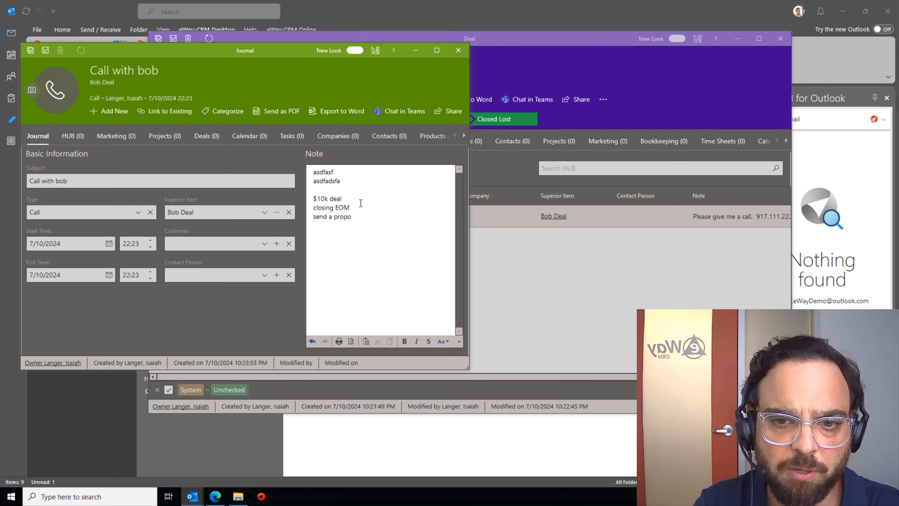
{"action": "type", "text": "sal"}
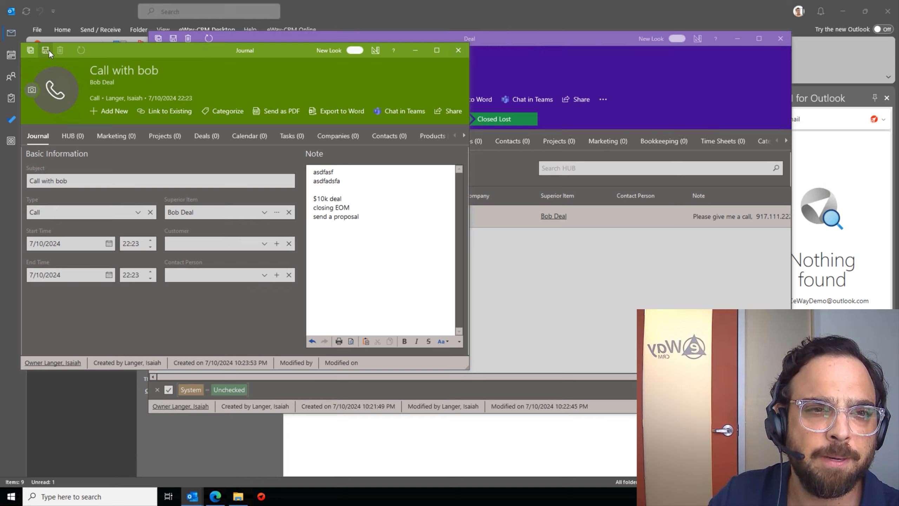
{"action": "left_click", "coordinate": [49, 50]}
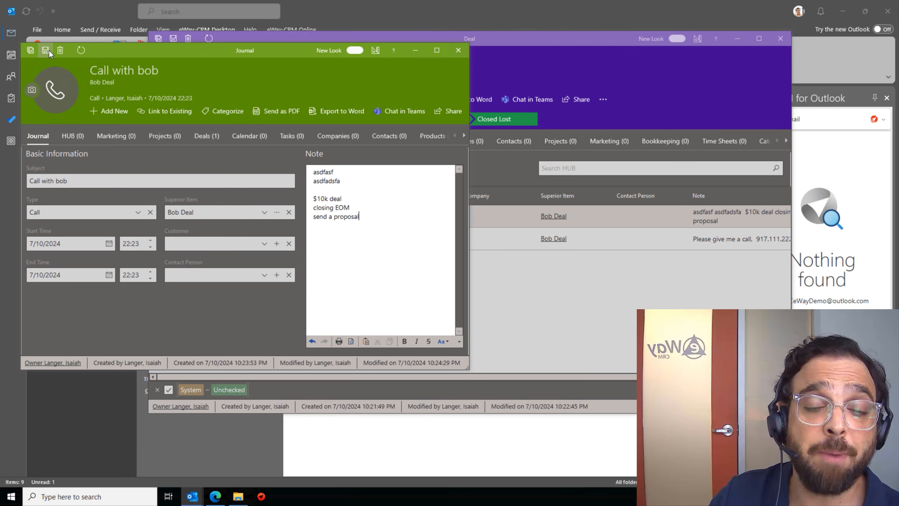
- Add a new task to the call journal with the subject "Build", the contact's first name in the possessive, and "proposal"
{"action": "left_click", "coordinate": [118, 113]}
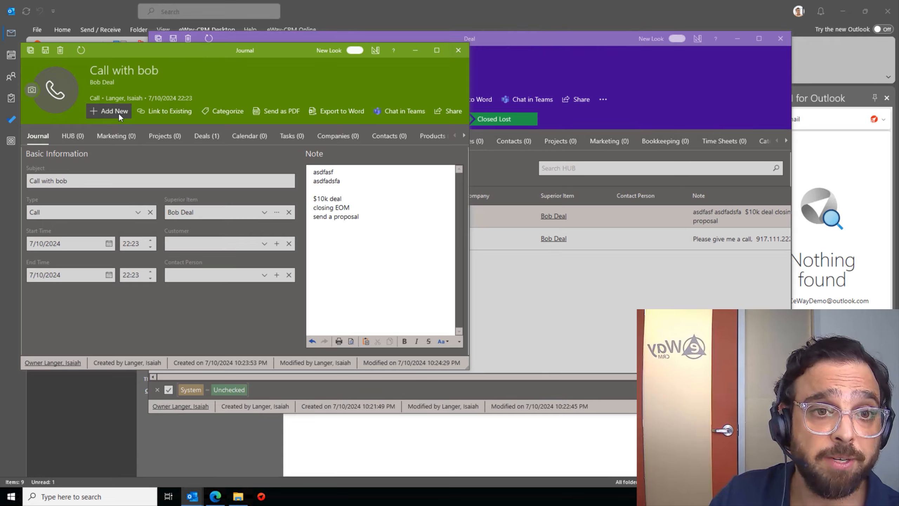
{"action": "left_click", "coordinate": [121, 200]}
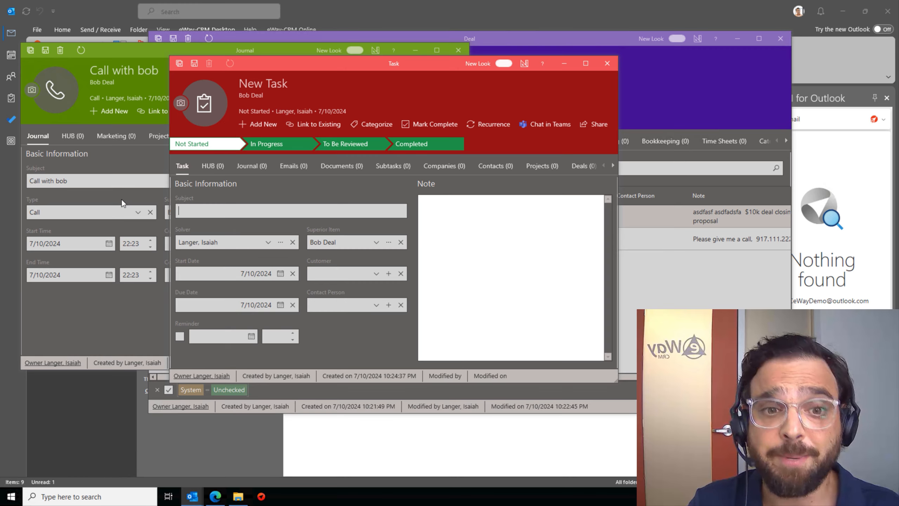
{"action": "type", "text": "B"}
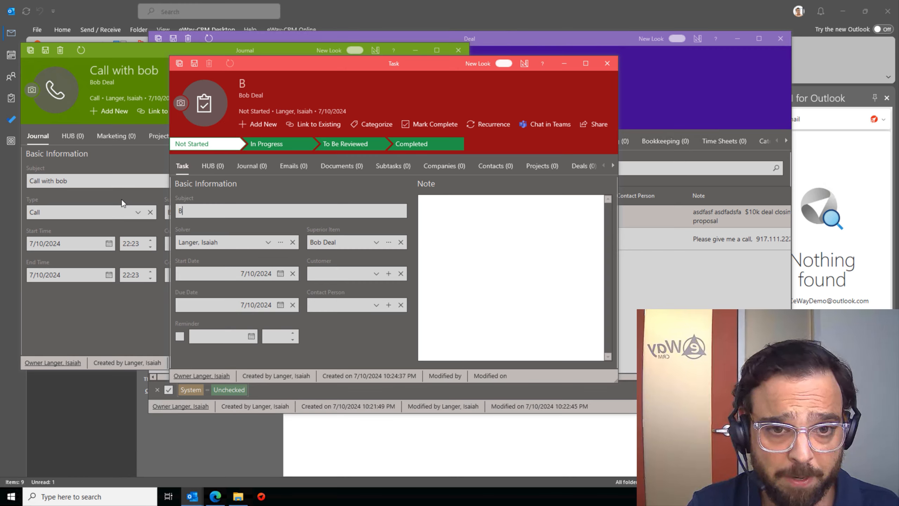
{"action": "type", "text": "uild Bob's proposal"}
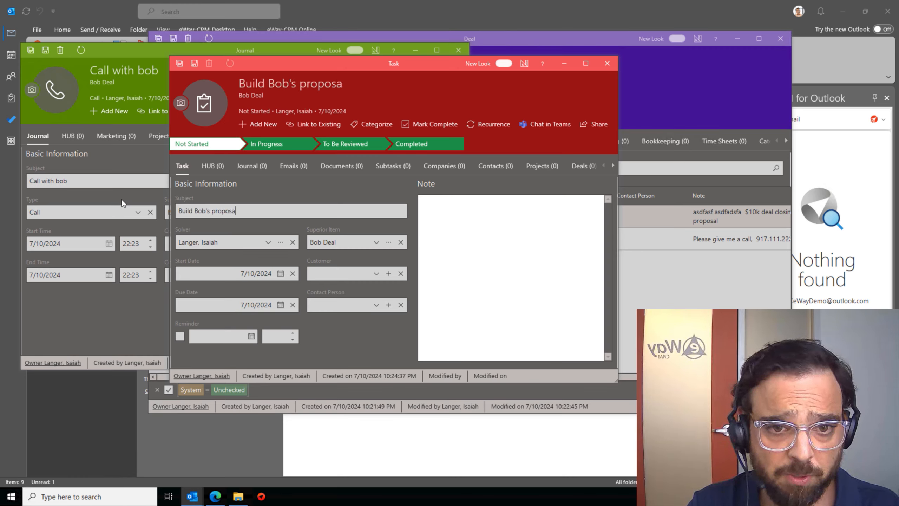
- Set the task's due date to 7/11/2024 and enable its reminder for 7/11/2024 at 09:00
{"action": "left_click", "coordinate": [275, 309]}
{"action": "left_click", "coordinate": [269, 383]}
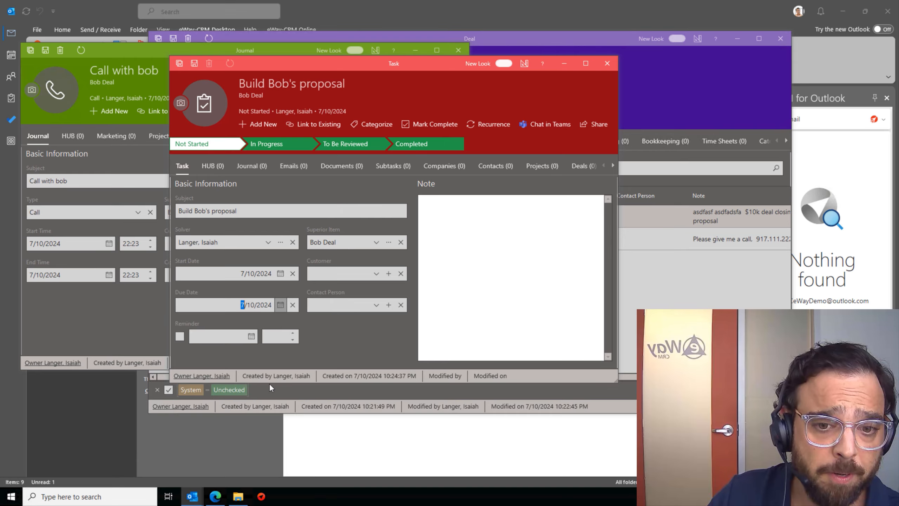
{"action": "left_click", "coordinate": [178, 336]}
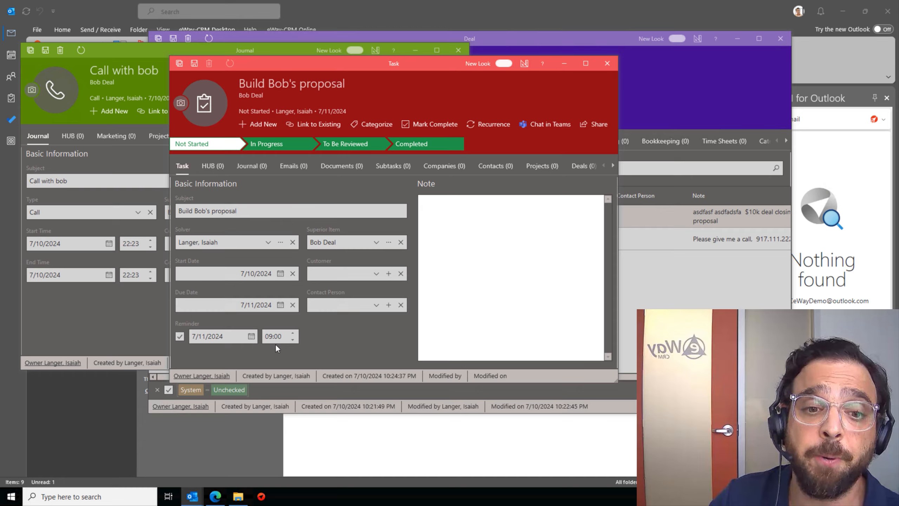
- Assign the first colleague in the user list as the task's solver and save the task
{"action": "left_click", "coordinate": [254, 245]}
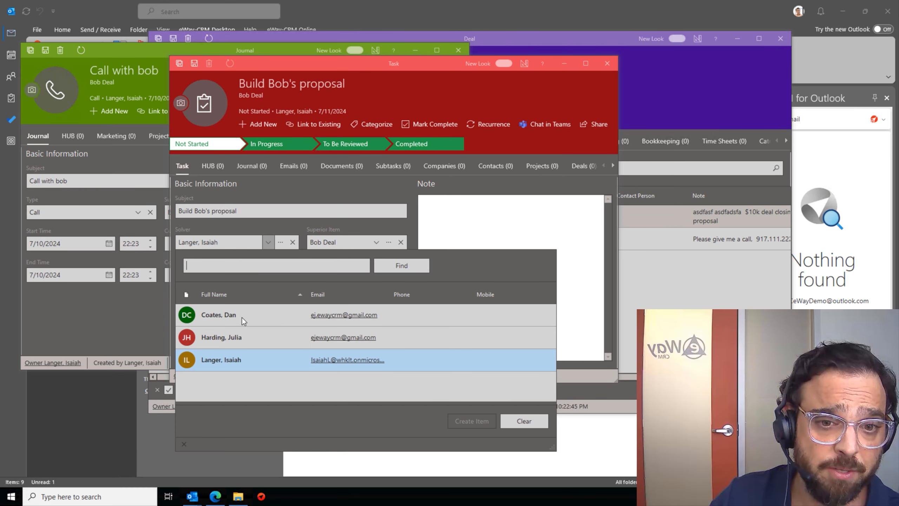
{"action": "left_click", "coordinate": [242, 242]}
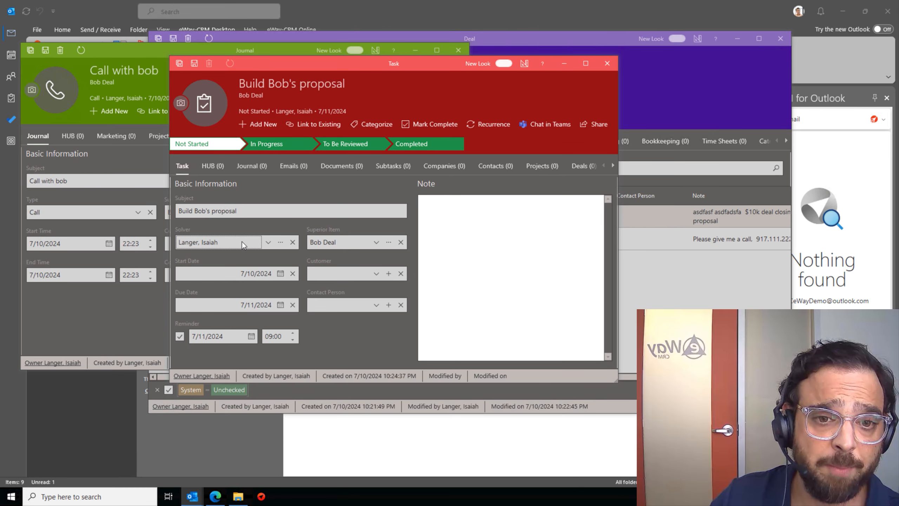
{"action": "left_click", "coordinate": [271, 247]}
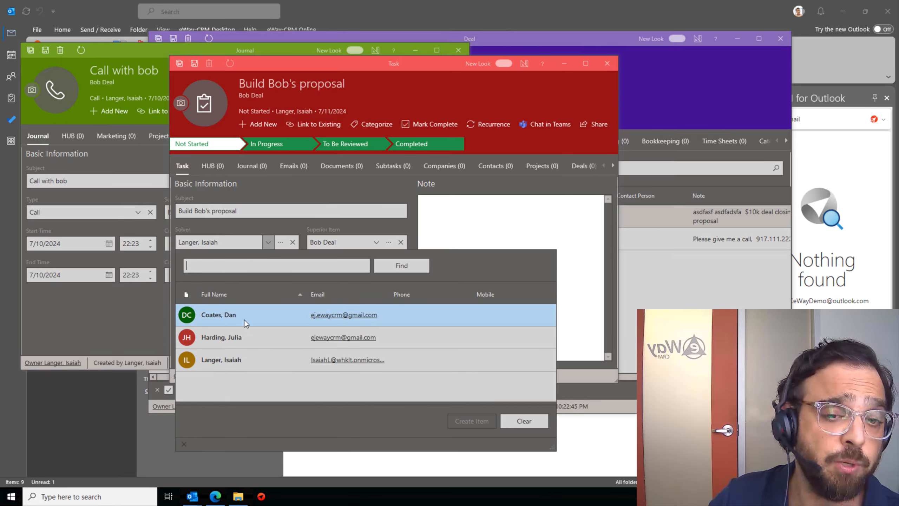
{"action": "left_click", "coordinate": [245, 320]}
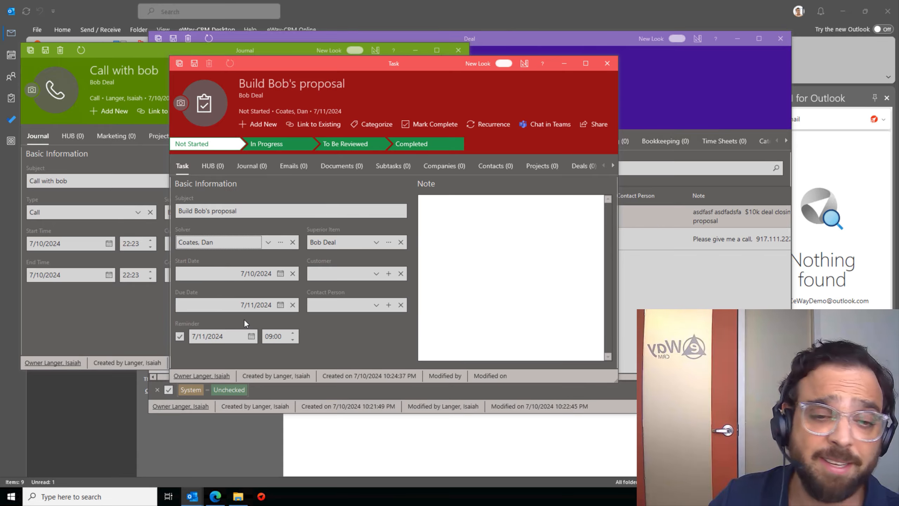
{"action": "left_click", "coordinate": [195, 64]}
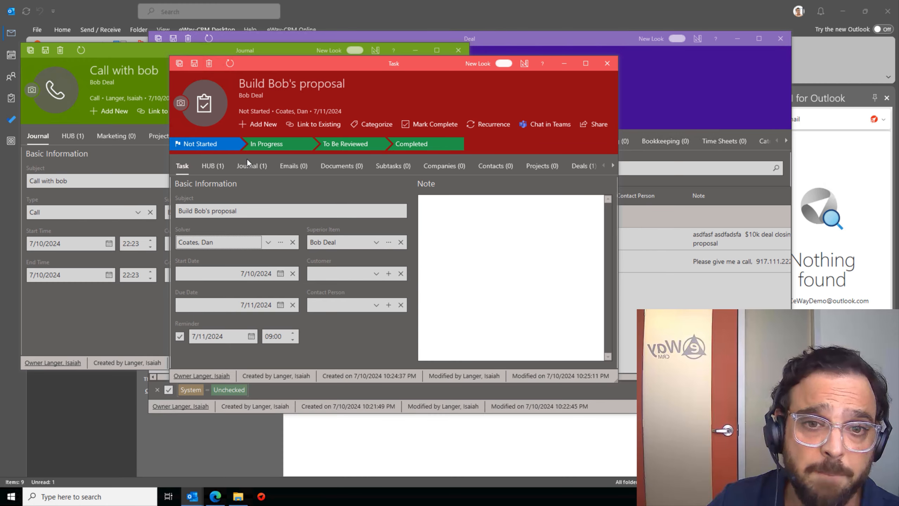
- Review the call journal linked to the task, and close both the journal and the task
{"action": "left_click", "coordinate": [256, 169]}
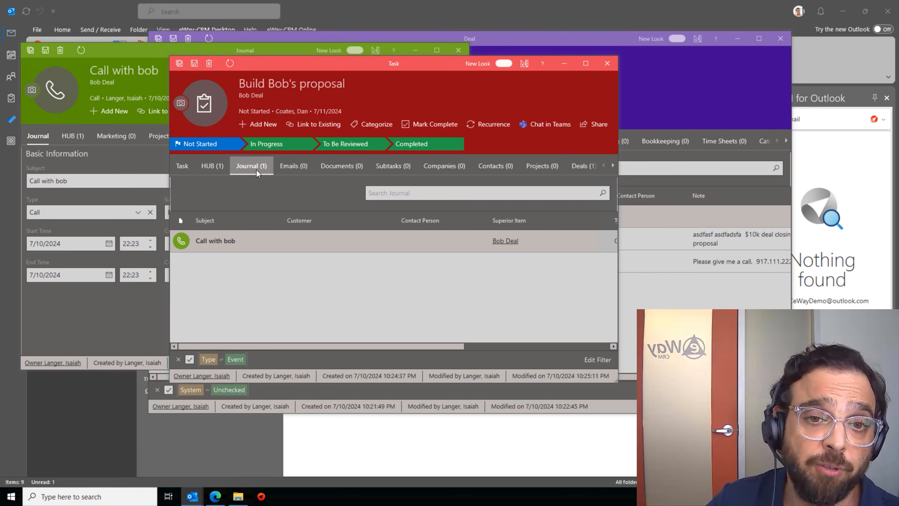
{"action": "double_click", "coordinate": [253, 240]}
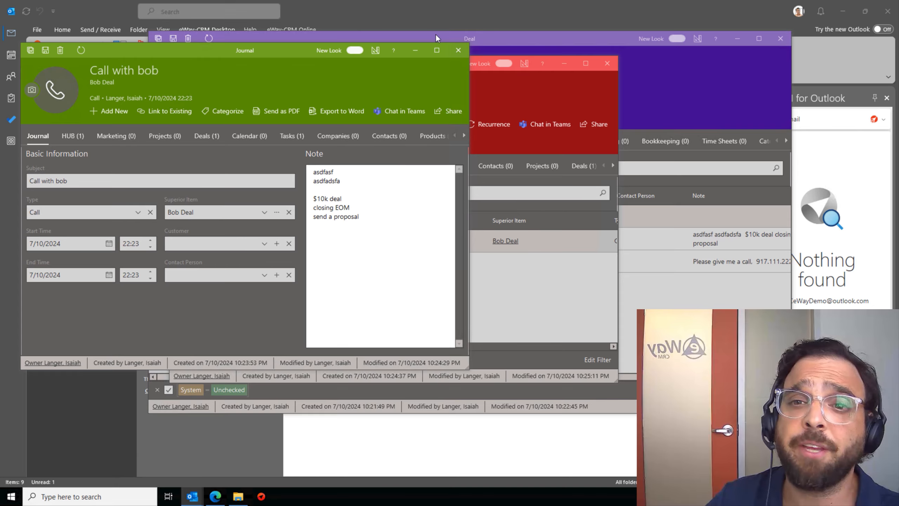
{"action": "left_click", "coordinate": [458, 51]}
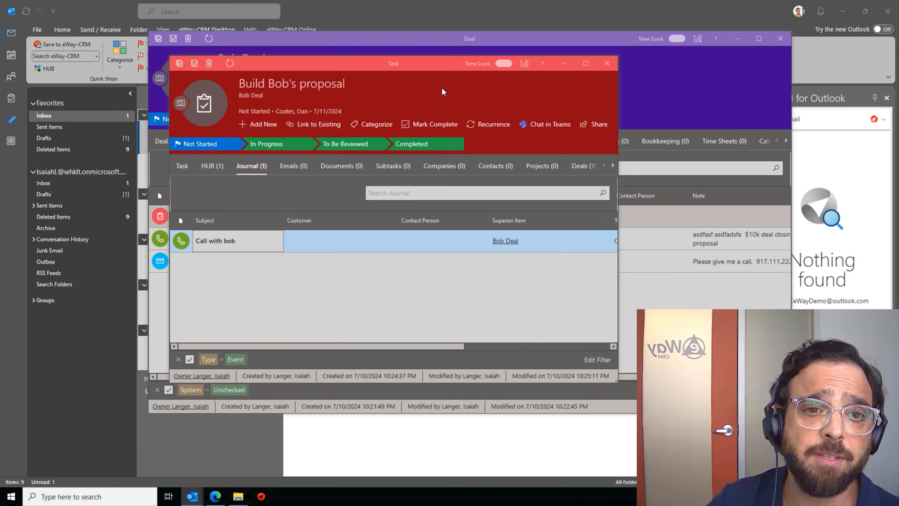
{"action": "left_click", "coordinate": [183, 167]}
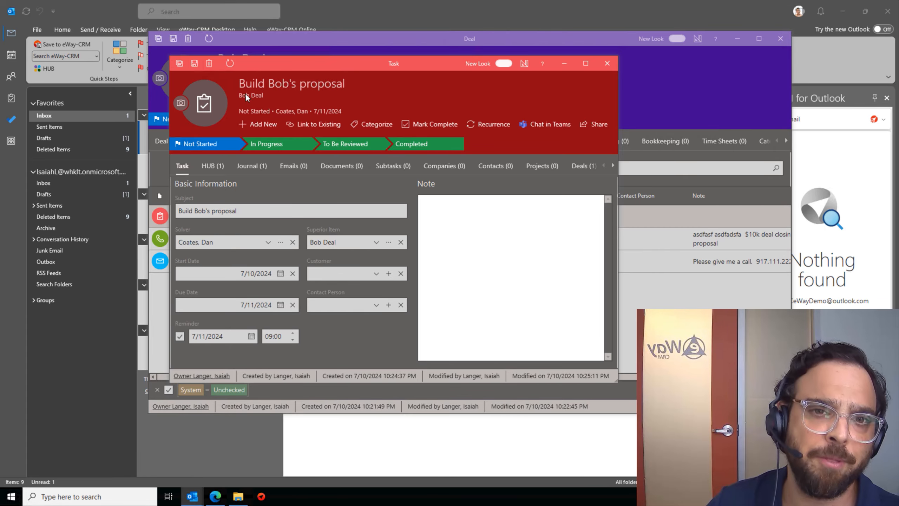
{"action": "left_click", "coordinate": [179, 63]}
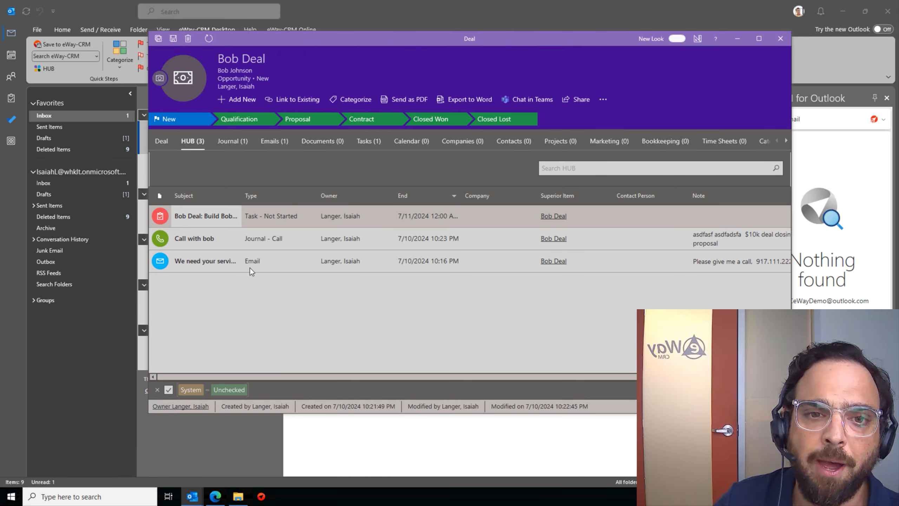
- Move the deal to Qualification with estimated revenue of 10,000.00 USD and estimated close date 7/31/2024, and save it
{"action": "left_click", "coordinate": [161, 142]}
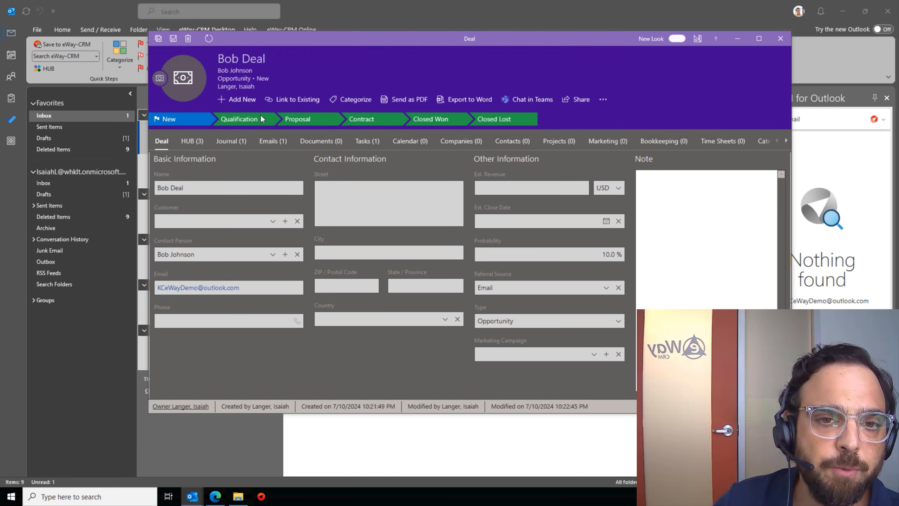
{"action": "left_click", "coordinate": [264, 120]}
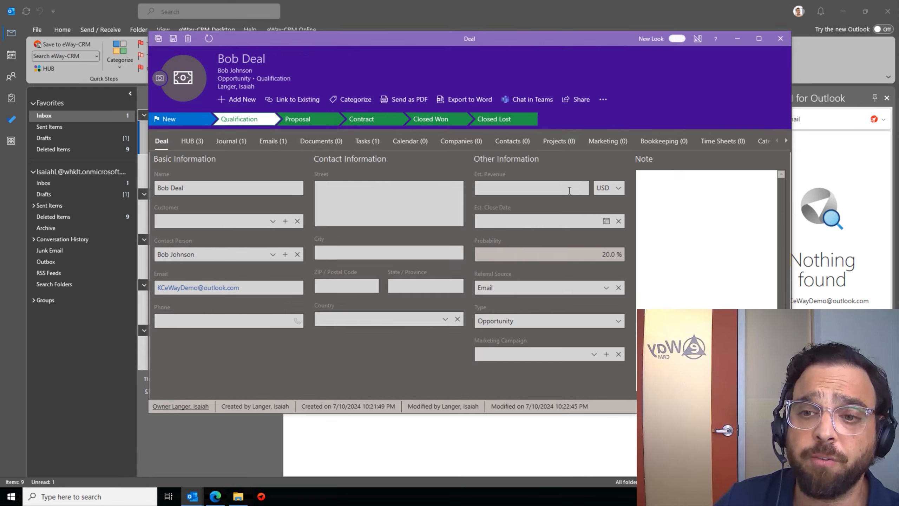
{"action": "type", "text": "1000000.00"}
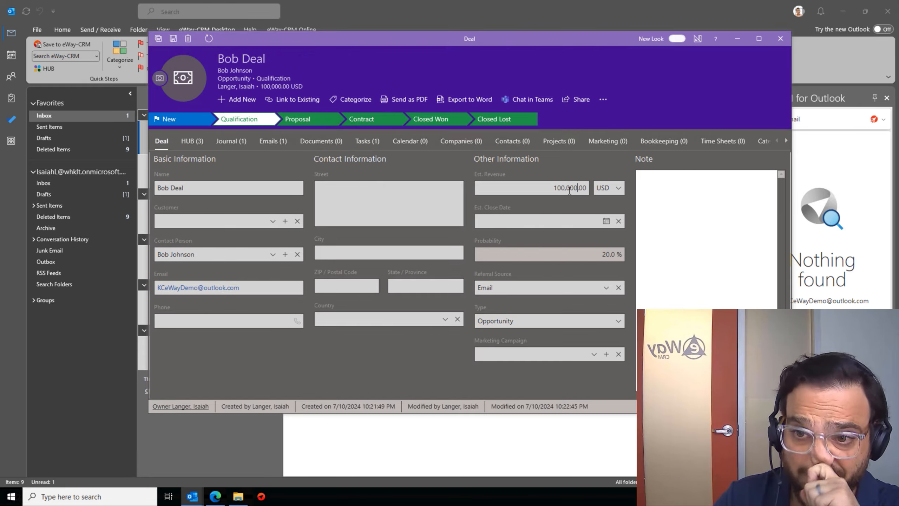
{"action": "key", "text": "BackSpace"}
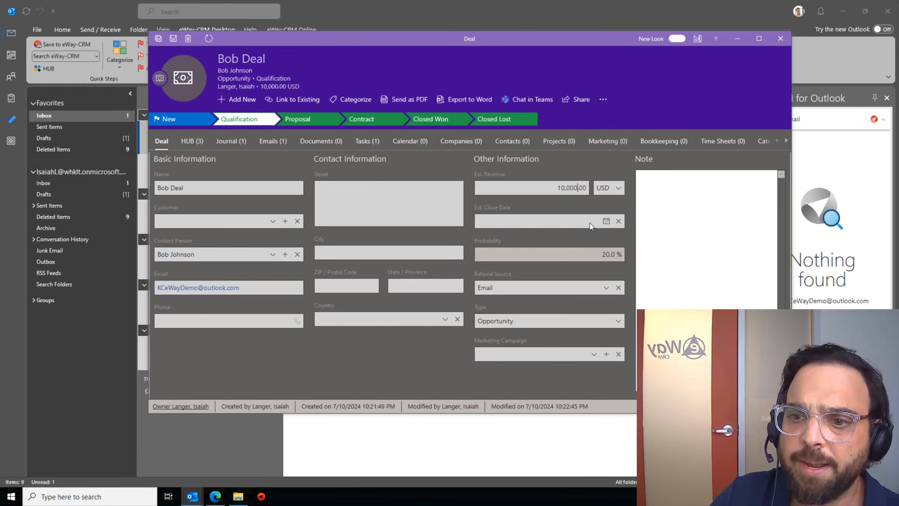
{"action": "left_click", "coordinate": [607, 221]}
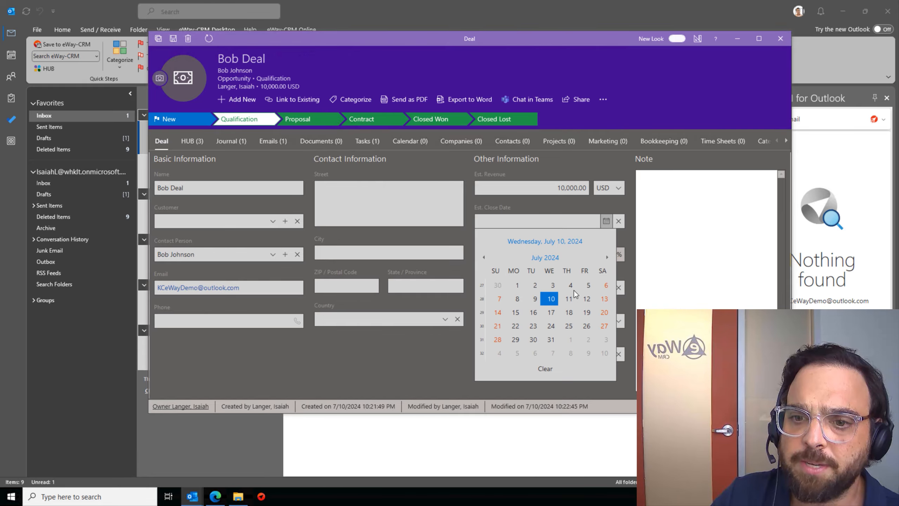
{"action": "left_click", "coordinate": [553, 340]}
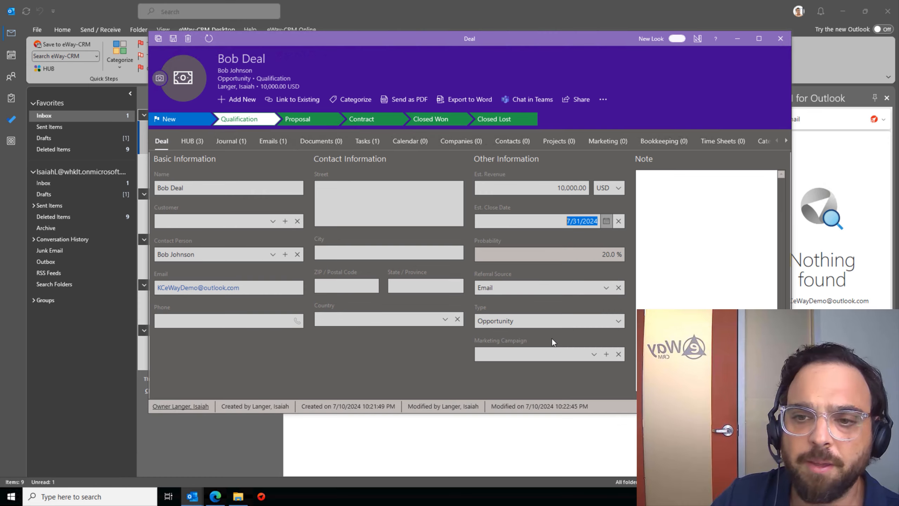
{"action": "left_click", "coordinate": [177, 39]}
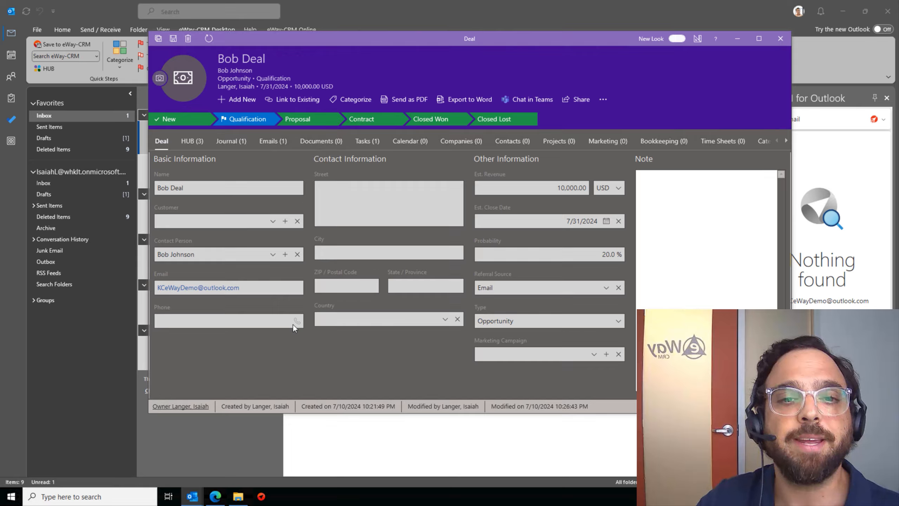
{"action": "left_click", "coordinate": [232, 100]}
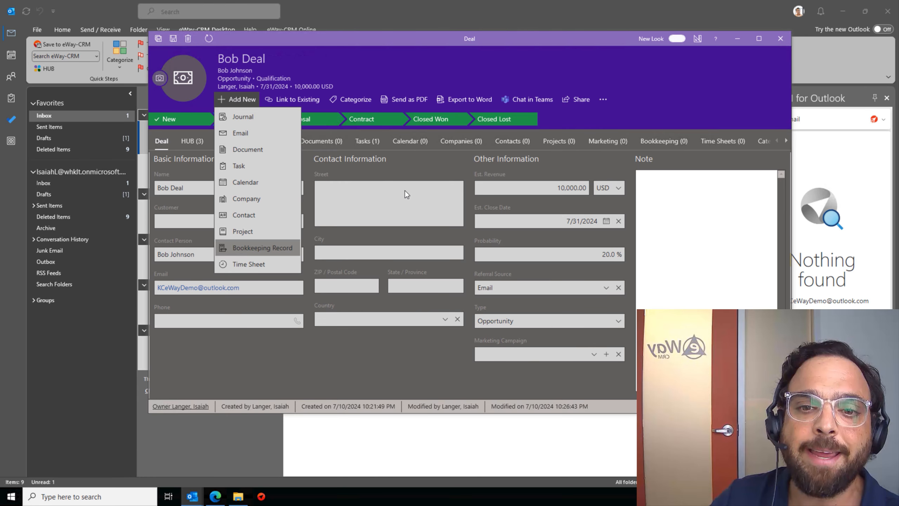
{"action": "left_click", "coordinate": [405, 173]}
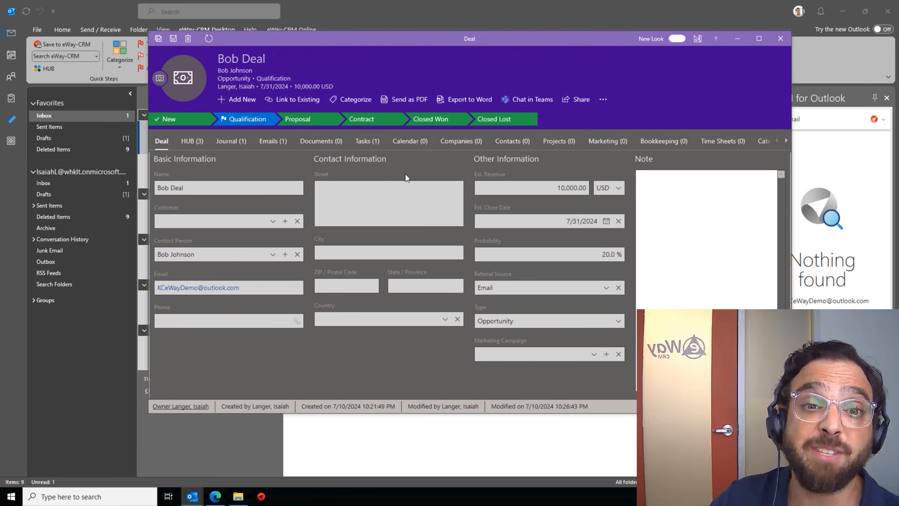
- Attach the recent "proposal" PDF from File Explorer to the deal as a document
{"action": "left_click", "coordinate": [238, 497]}
{"action": "left_click_drag", "start_coordinate": [341, 39], "coordinate": [471, 41]}
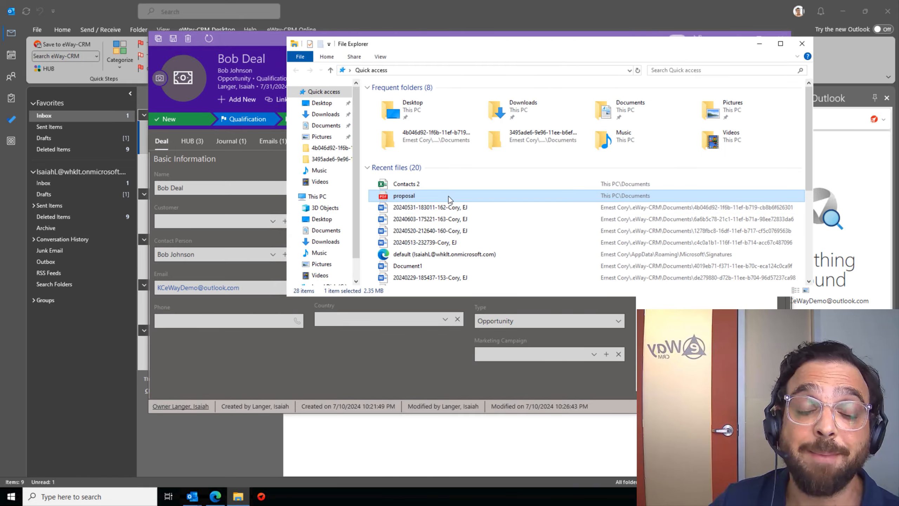
{"action": "left_click_drag", "start_coordinate": [424, 194], "coordinate": [224, 171]}
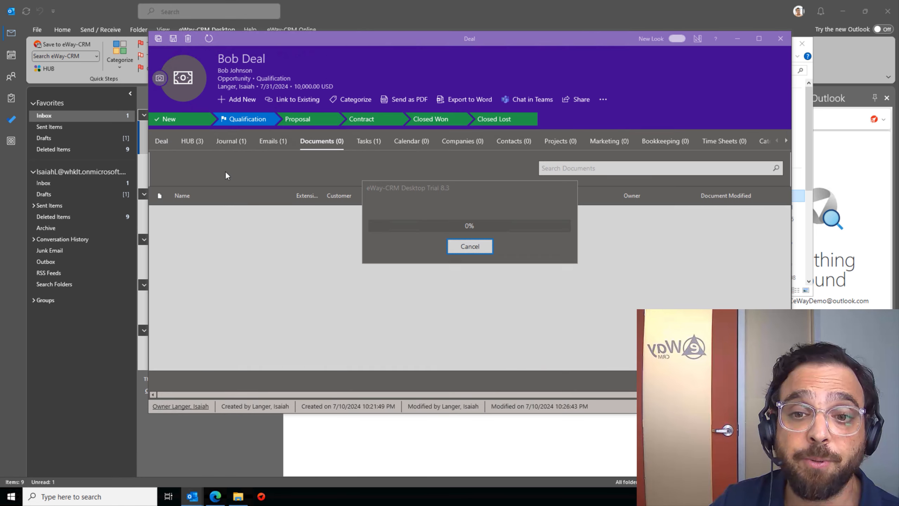
{"action": "left_click", "coordinate": [489, 245]}
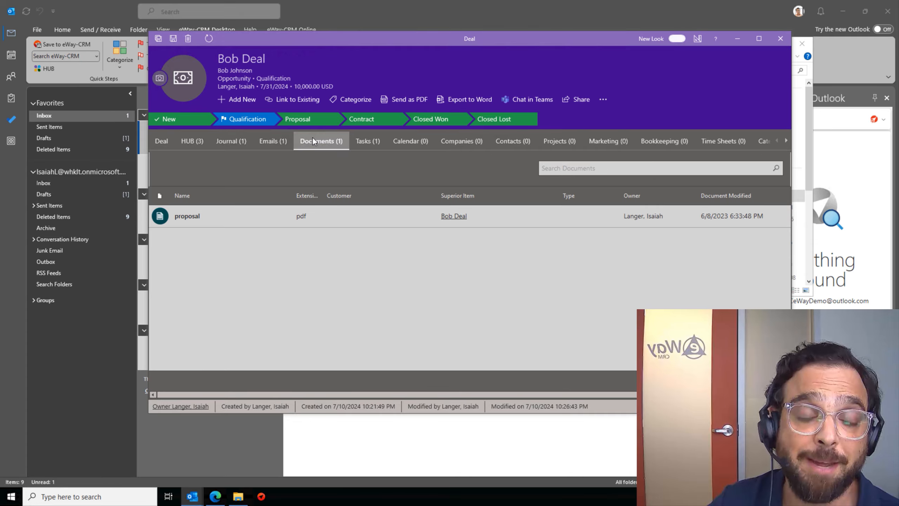
- Review the deal's HUB items and documents, and the item types that can be added to it
{"action": "left_click", "coordinate": [198, 143]}
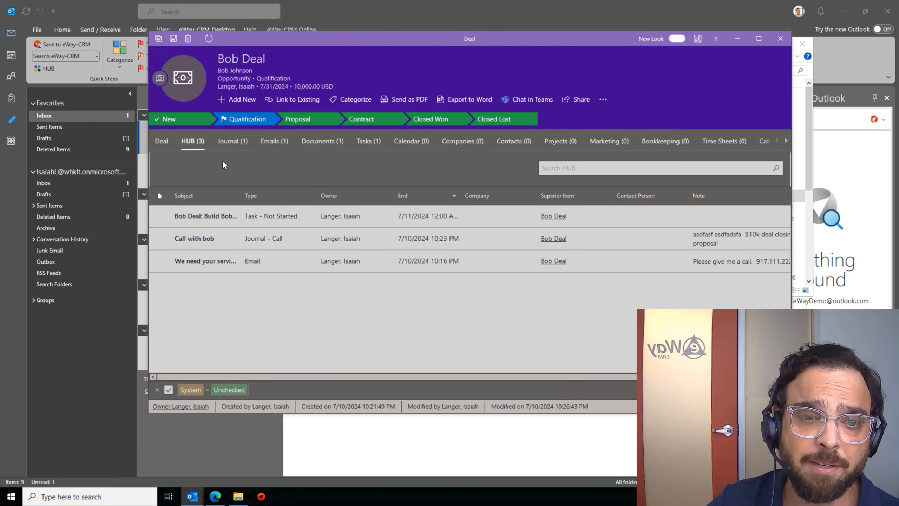
{"action": "left_click", "coordinate": [308, 141]}
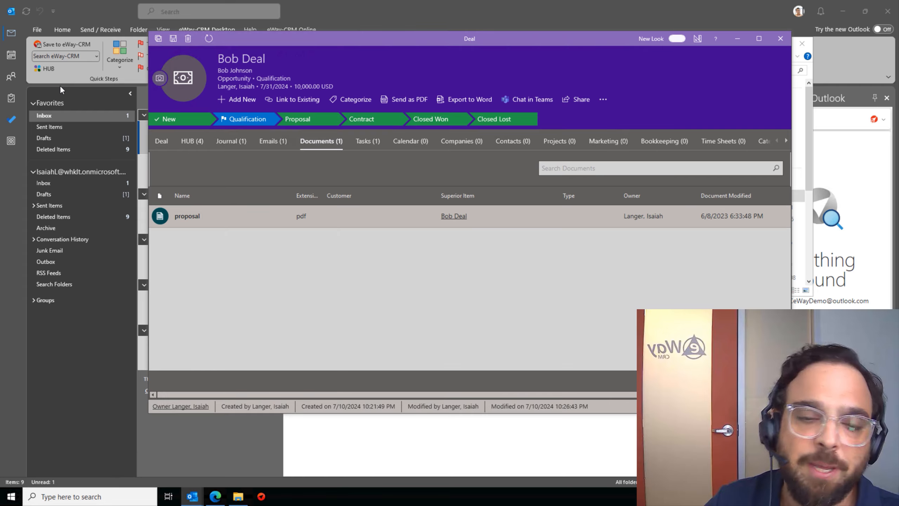
{"action": "left_click", "coordinate": [236, 99]}
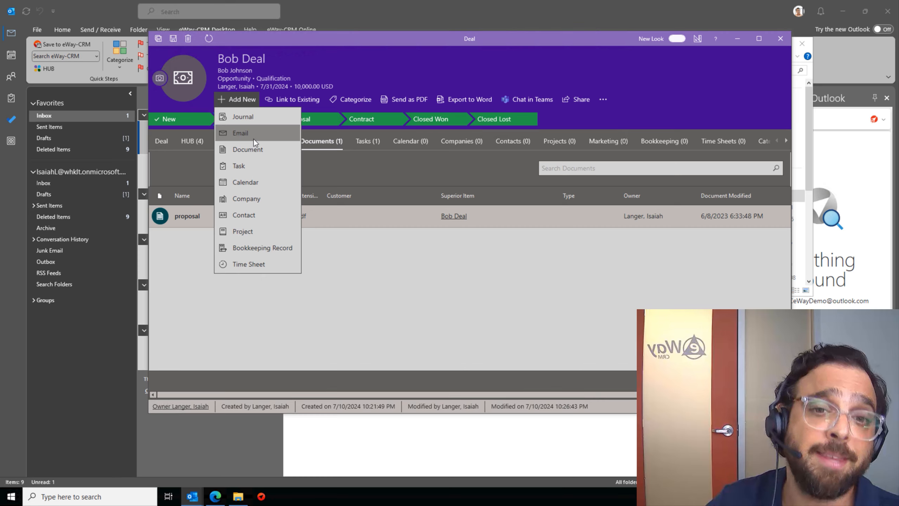
{"action": "left_click", "coordinate": [380, 168]}
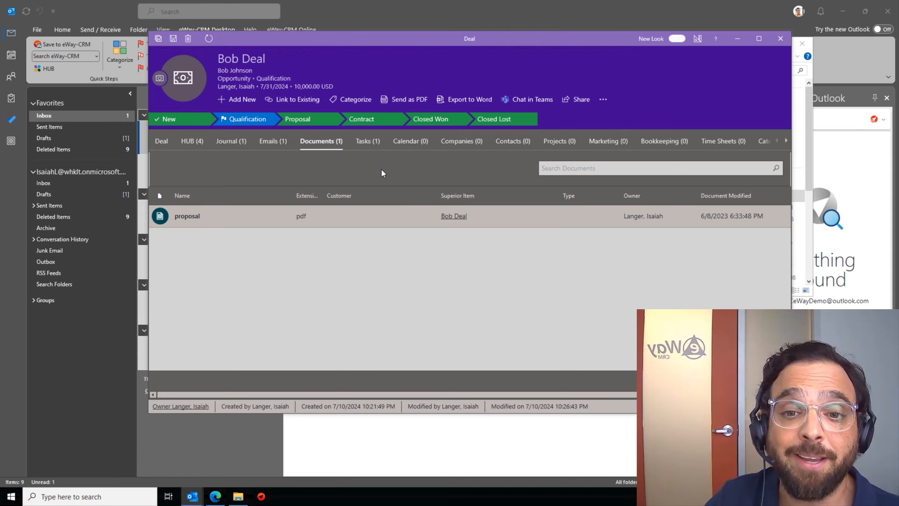
- Start an email with the deal's proposal PDF attached, and enter a subject asking the contact by first name to "give me your thoughts"
{"action": "right_click", "coordinate": [350, 221]}
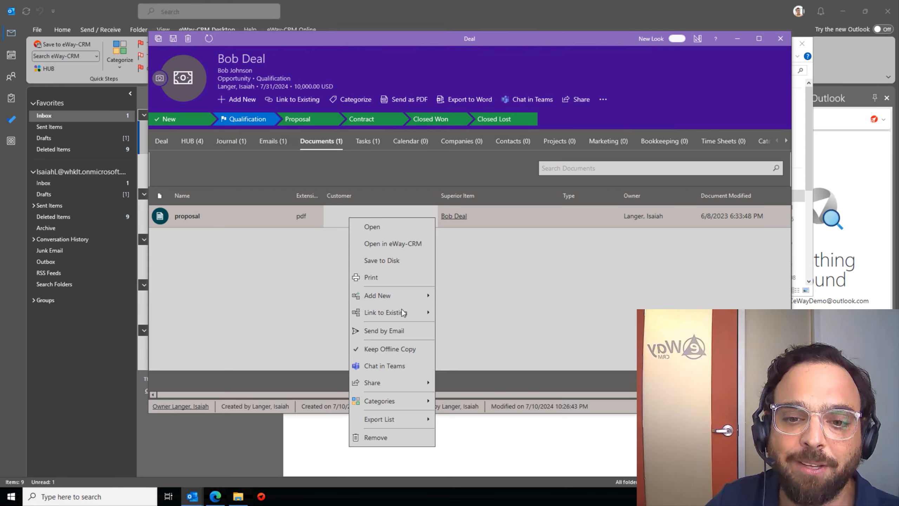
{"action": "left_click", "coordinate": [410, 329]}
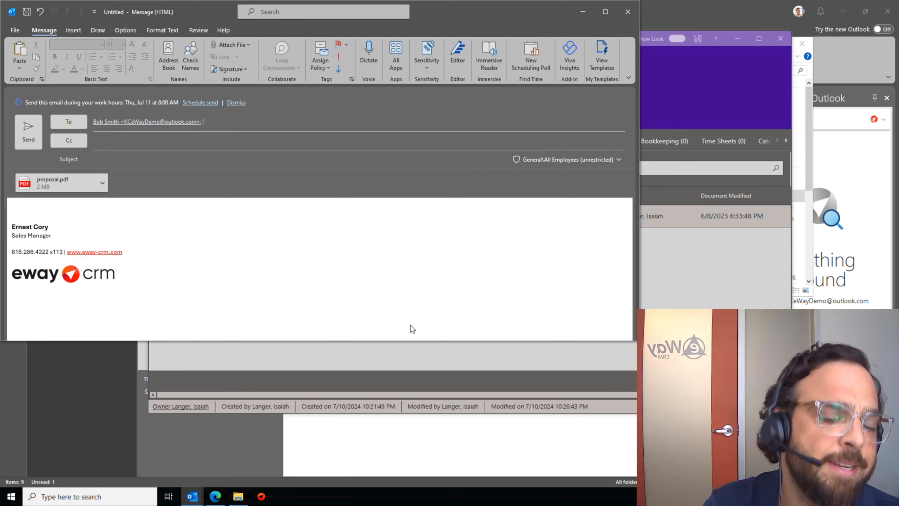
{"action": "left_click", "coordinate": [215, 163]}
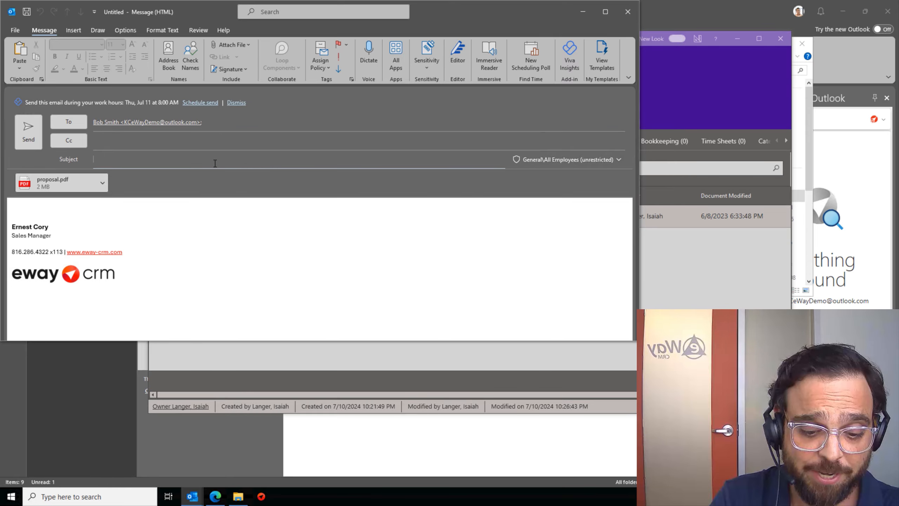
{"action": "type", "text": "Bob"}
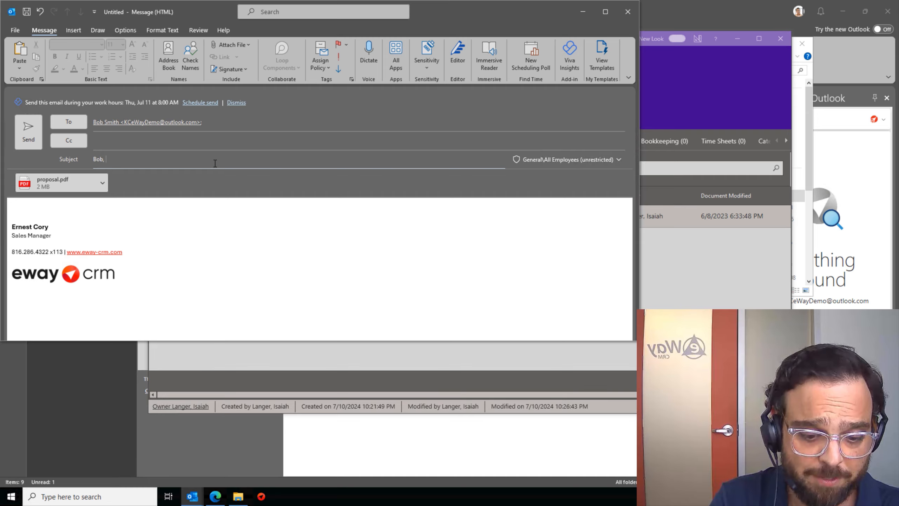
{"action": "type", "text": ", give me "}
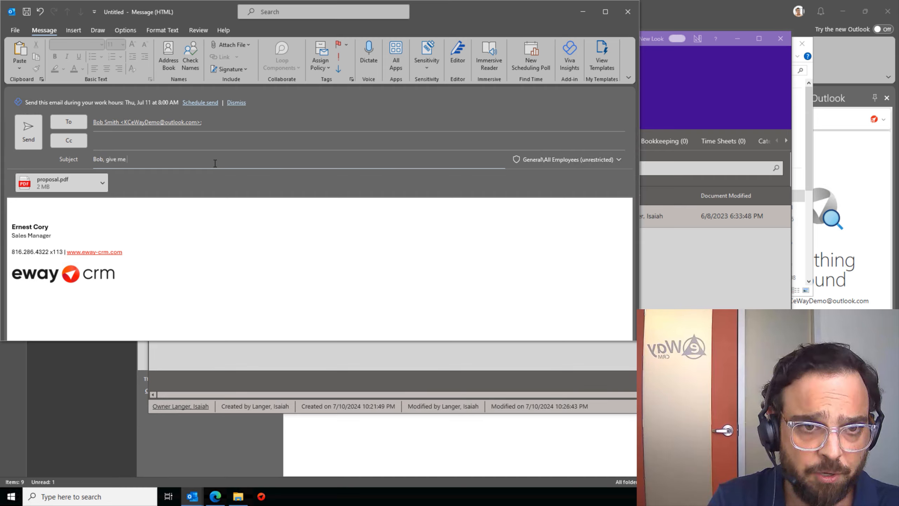
{"action": "type", "text": "your thoughts"}
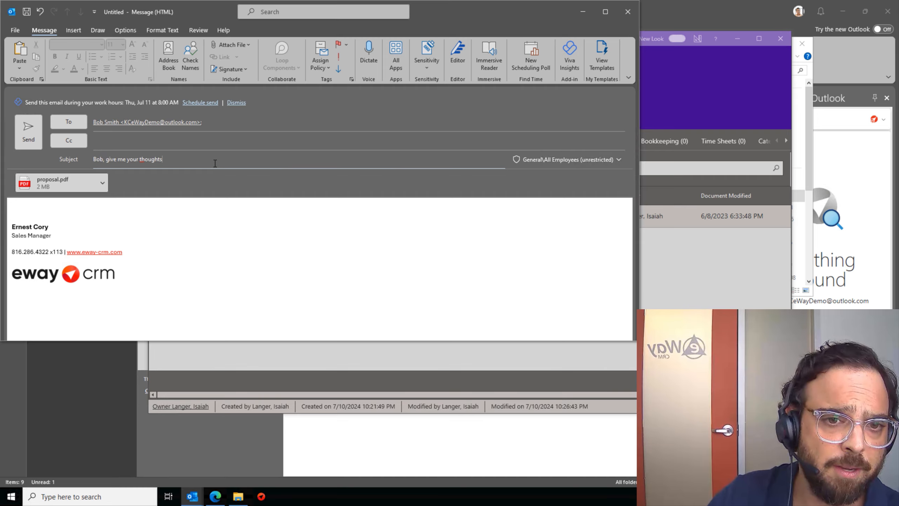
- Send the email and save it to eWay-CRM under the current deal, with a follow-up date of 7/15/2024
{"action": "left_click", "coordinate": [38, 128]}
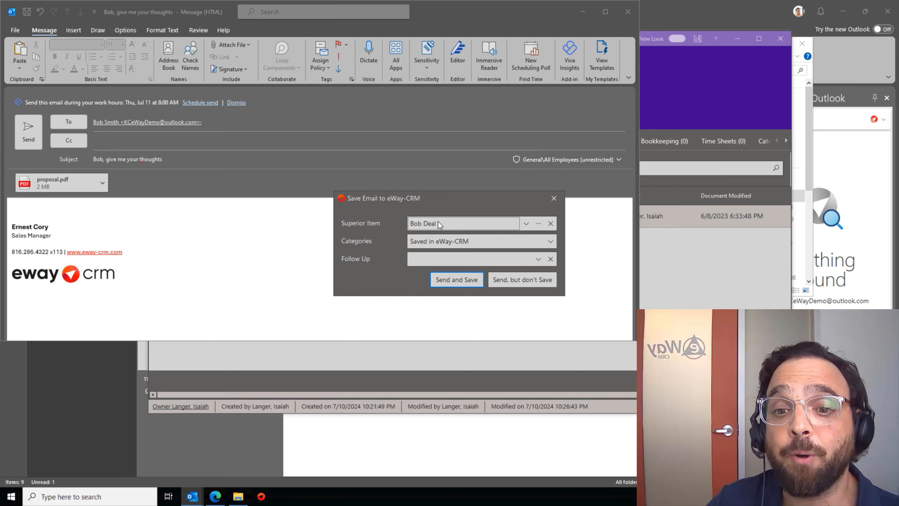
{"action": "left_click", "coordinate": [527, 224]}
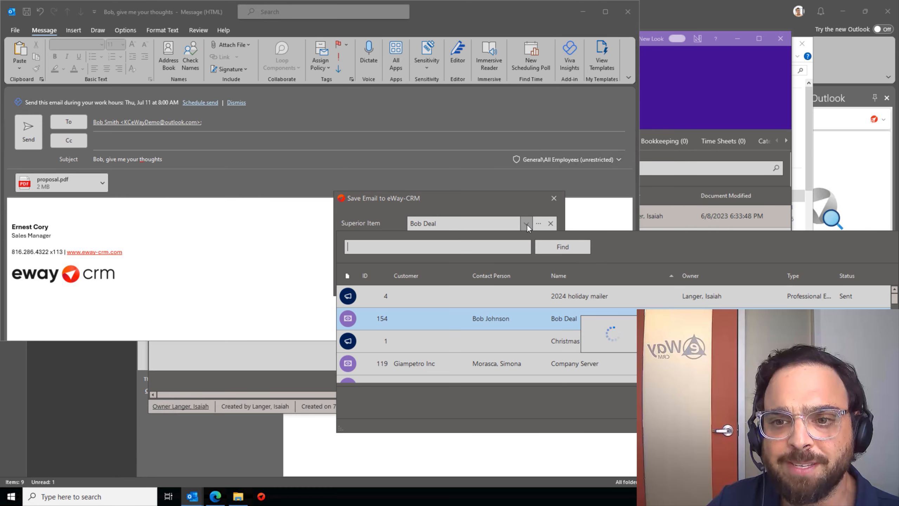
{"action": "left_click", "coordinate": [527, 223]}
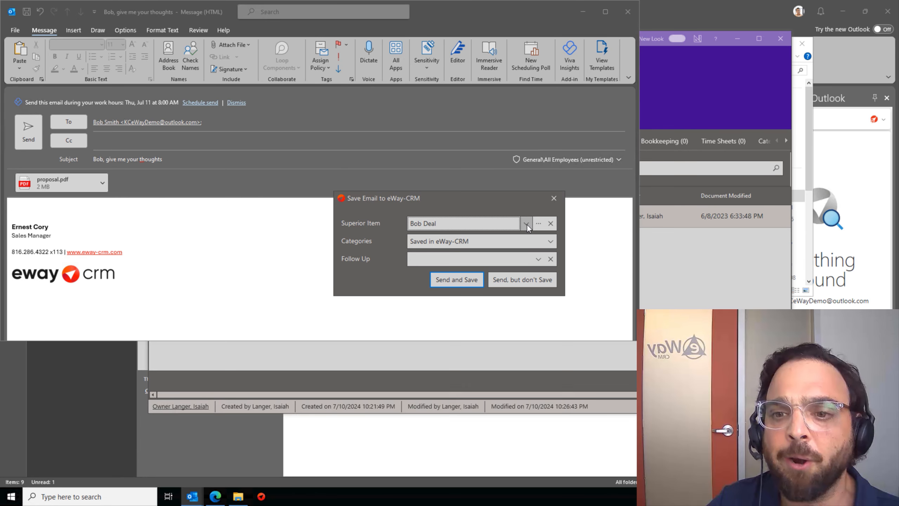
{"action": "left_click", "coordinate": [538, 259]}
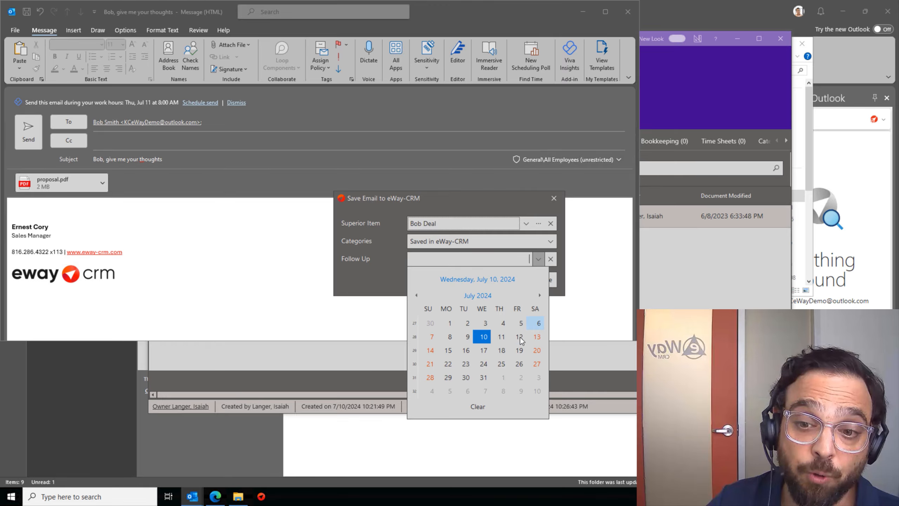
{"action": "left_click", "coordinate": [448, 350]}
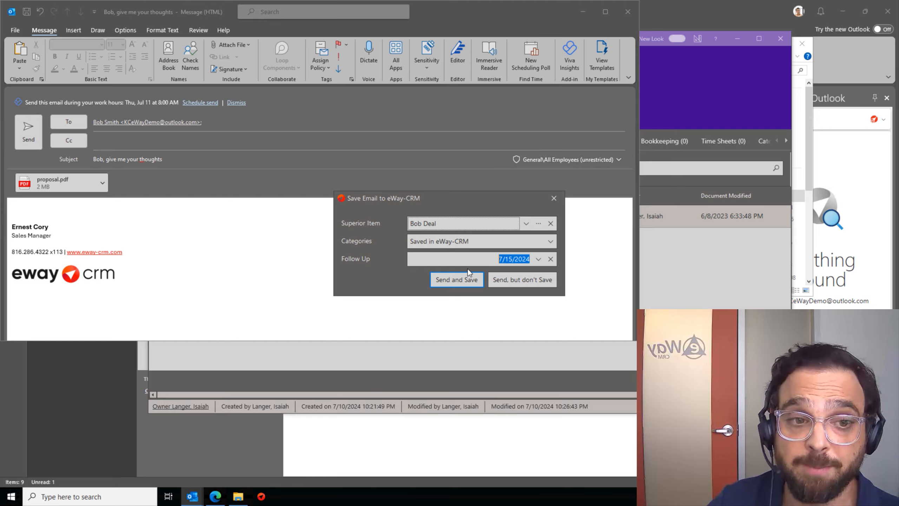
{"action": "left_click", "coordinate": [451, 284]}
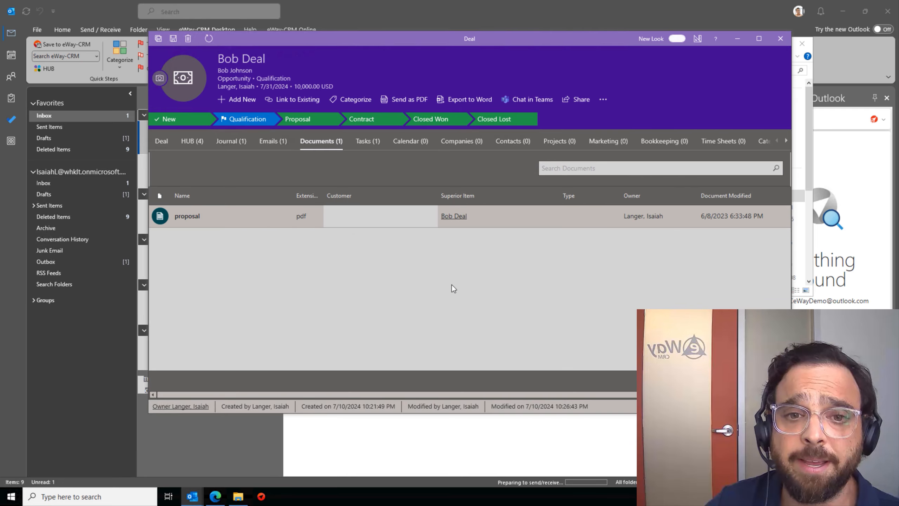
- Move the deal to the Proposal stage and mark its proposal-building task complete
{"action": "left_click", "coordinate": [360, 137]}
{"action": "left_click", "coordinate": [306, 120]}
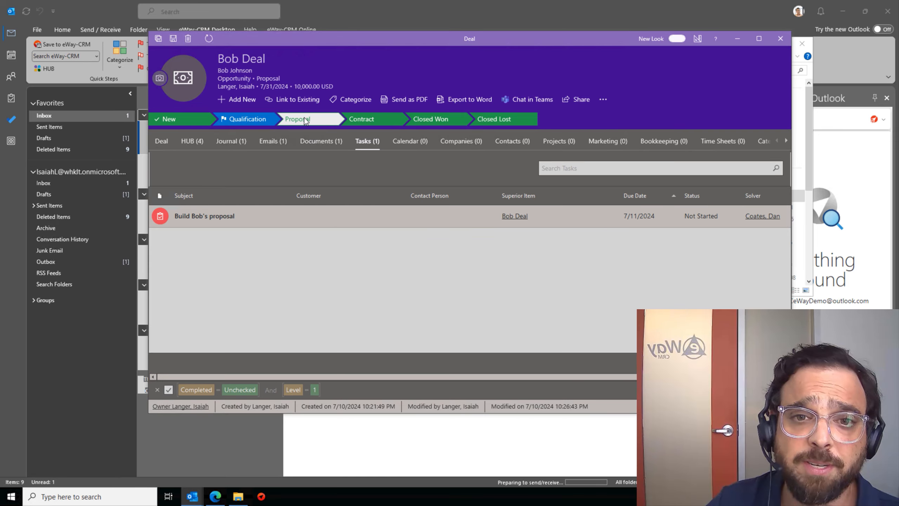
{"action": "left_click", "coordinate": [258, 217]}
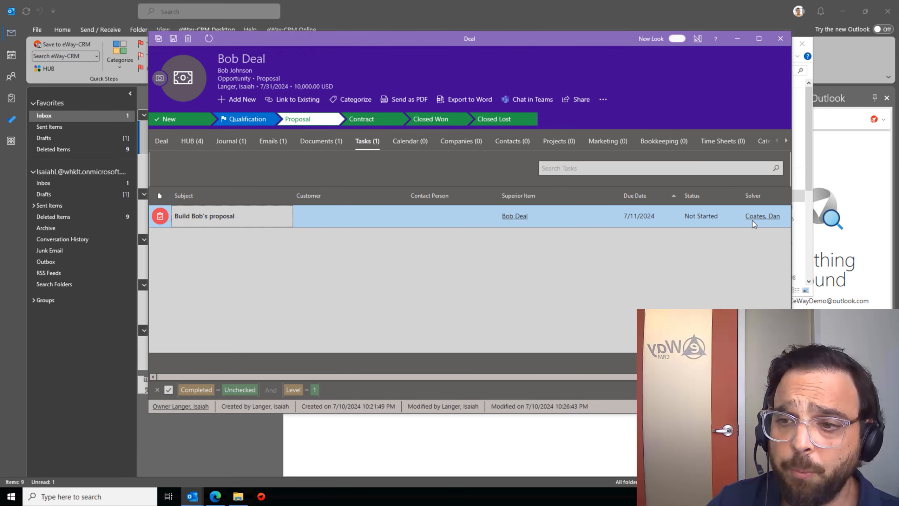
{"action": "right_click", "coordinate": [318, 223]}
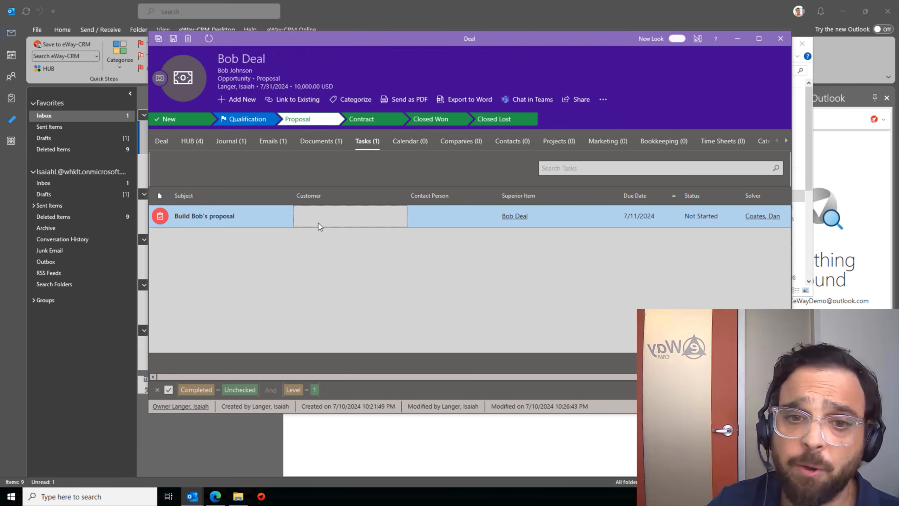
{"action": "left_click", "coordinate": [345, 315]}
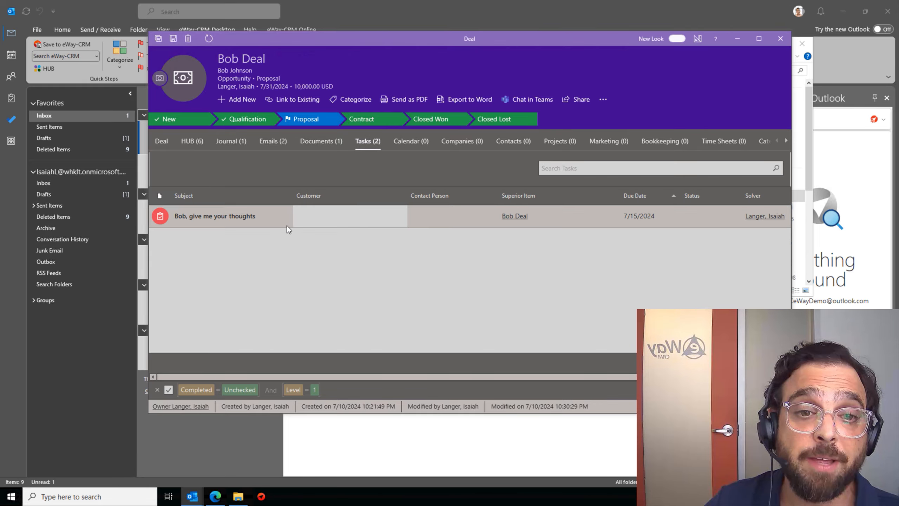
- Review the deal's emails, HUB items and basic information
{"action": "left_click", "coordinate": [272, 139]}
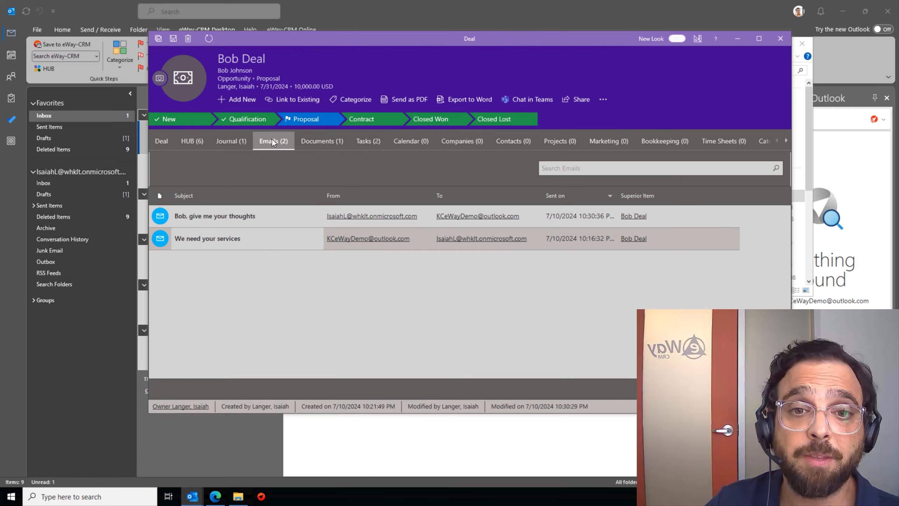
{"action": "left_click", "coordinate": [253, 220]}
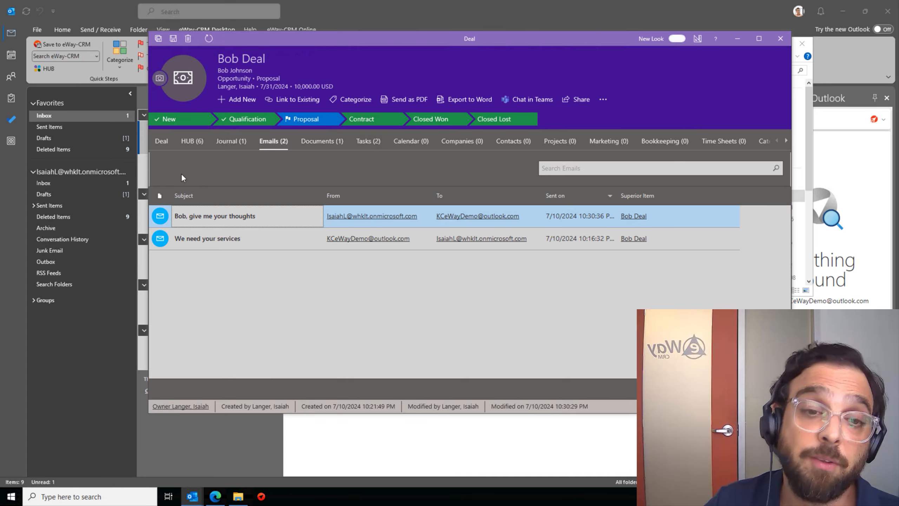
{"action": "left_click", "coordinate": [186, 145]}
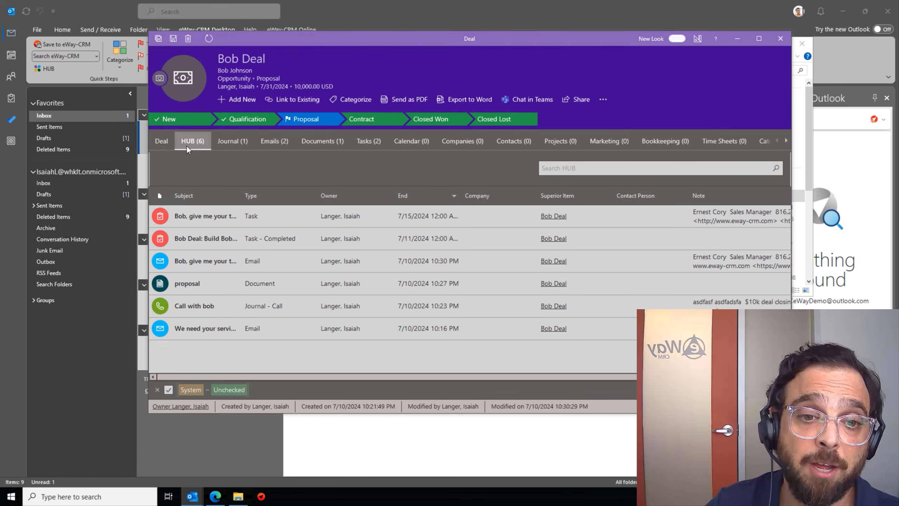
{"action": "left_click", "coordinate": [158, 140]}
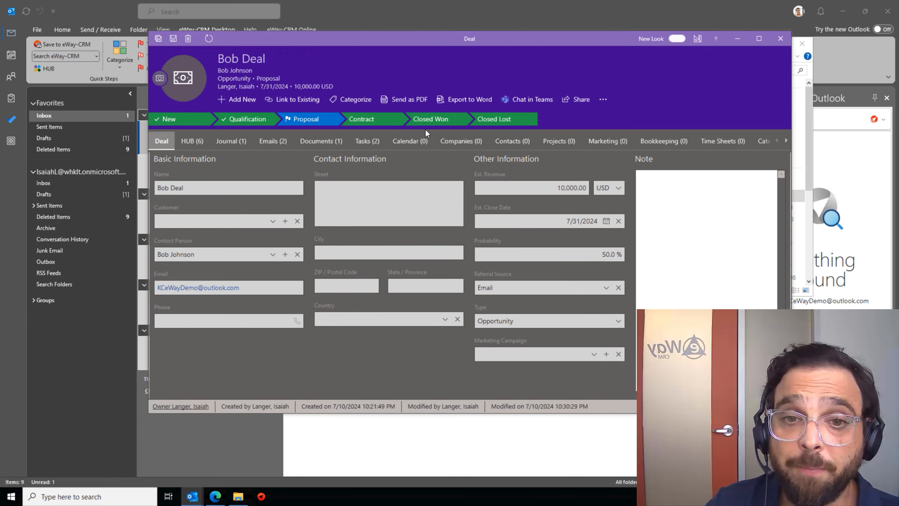
- Advance the deal through Contract to Closed Won, and check the HUB items of the project generated from it
{"action": "left_click", "coordinate": [361, 119]}
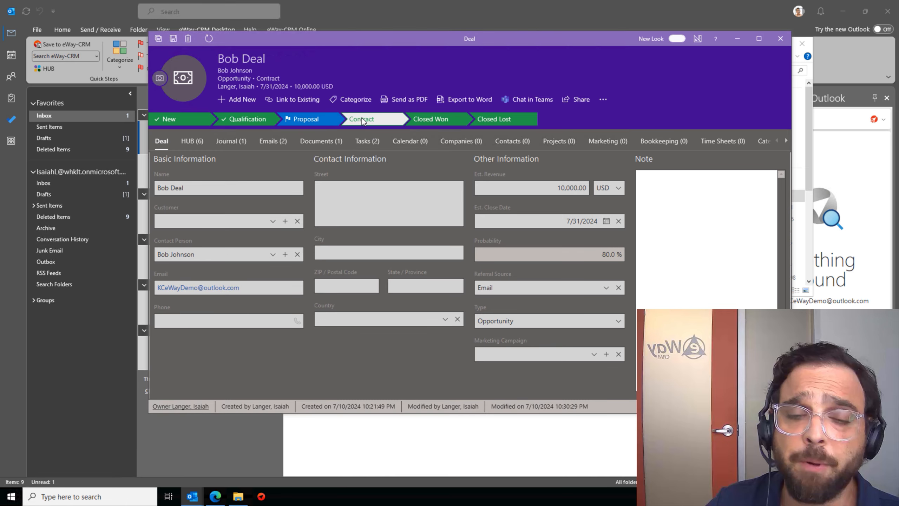
{"action": "left_click", "coordinate": [437, 118]}
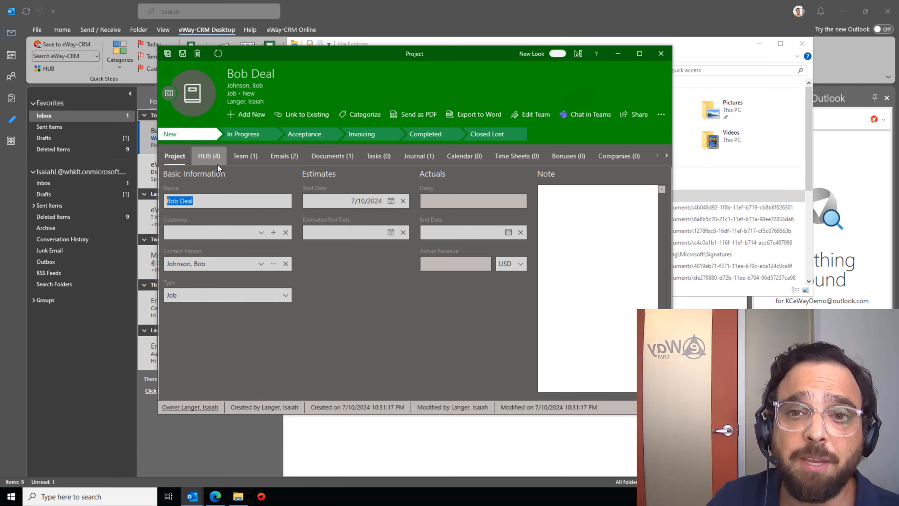
{"action": "left_click", "coordinate": [198, 157]}
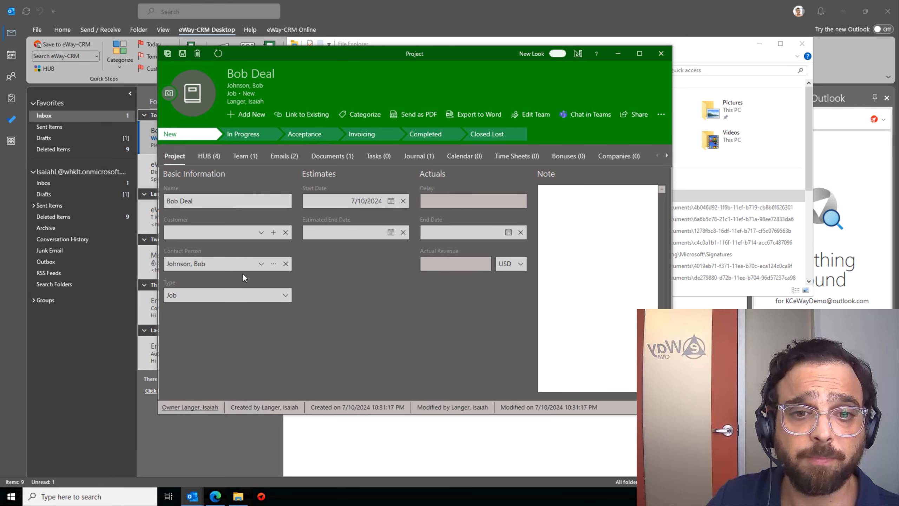
- Change the project type to Demo and save it, and advance the project to Kickoff and save again
{"action": "left_click", "coordinate": [245, 296]}
{"action": "left_click", "coordinate": [228, 323]}
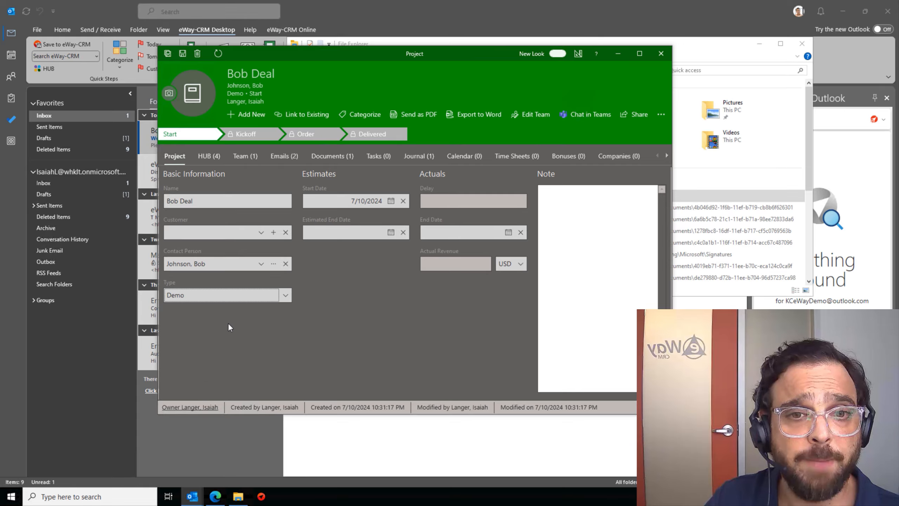
{"action": "left_click", "coordinate": [182, 54]}
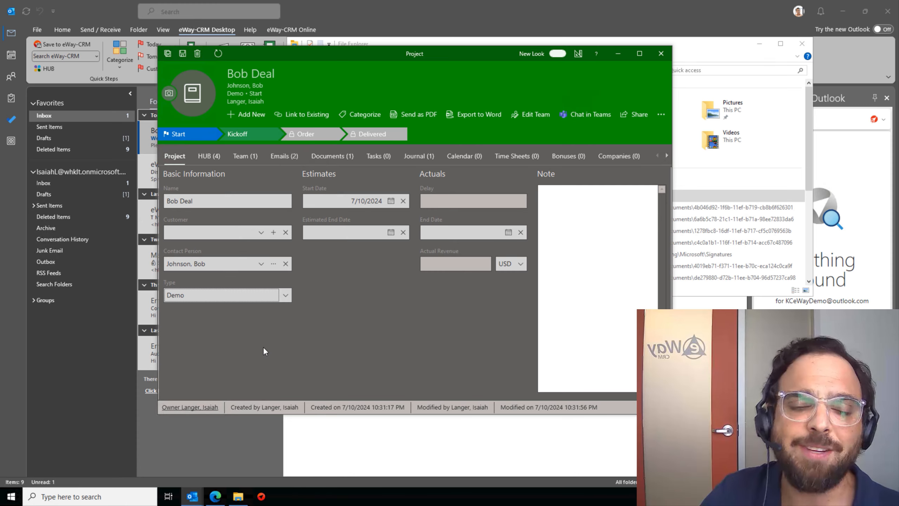
{"action": "left_click", "coordinate": [256, 134]}
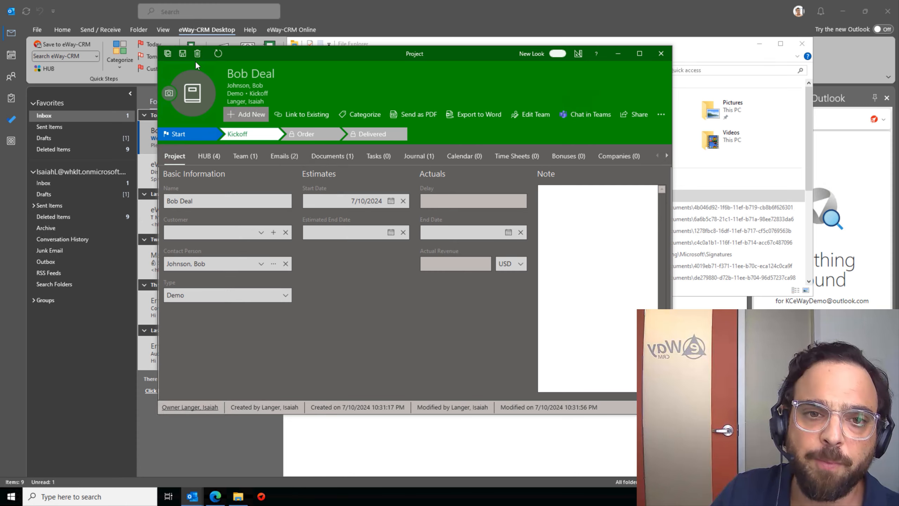
{"action": "left_click", "coordinate": [182, 53]}
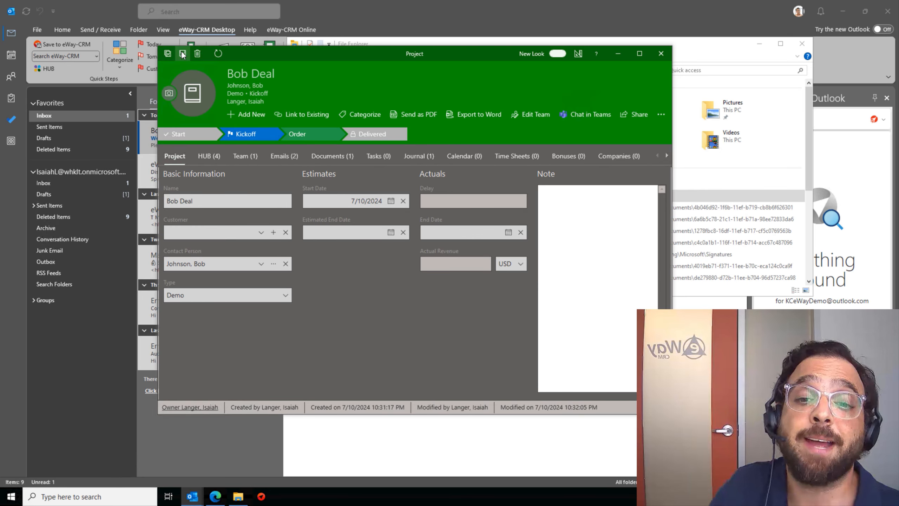
- Mark the project's "Schedule the kickoff meeting" task complete
{"action": "left_click", "coordinate": [387, 157]}
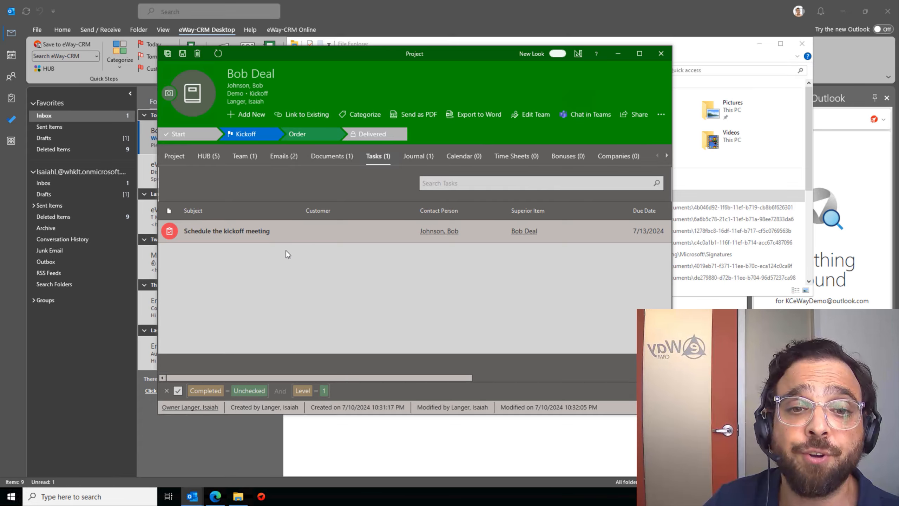
{"action": "right_click", "coordinate": [282, 230]}
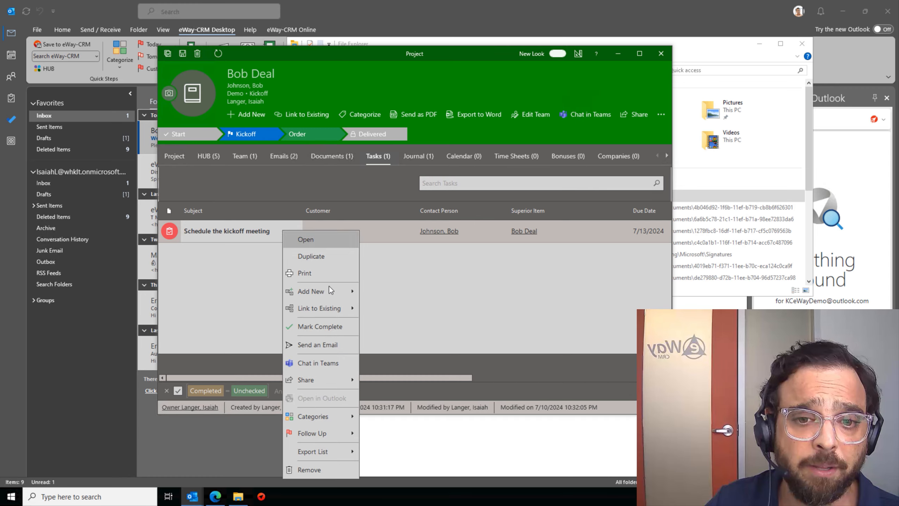
{"action": "left_click", "coordinate": [324, 329]}
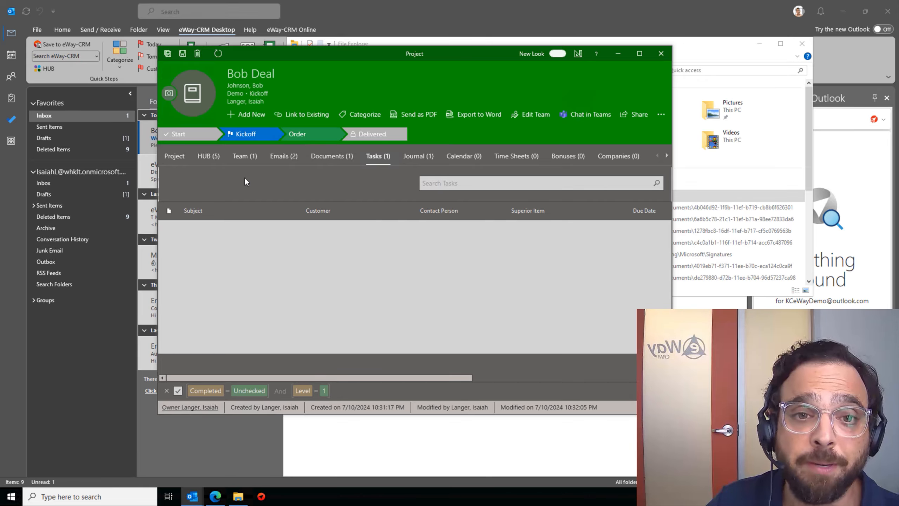
- Open the project's contact person record, and review the contact's deals and HUB items
{"action": "left_click", "coordinate": [183, 153]}
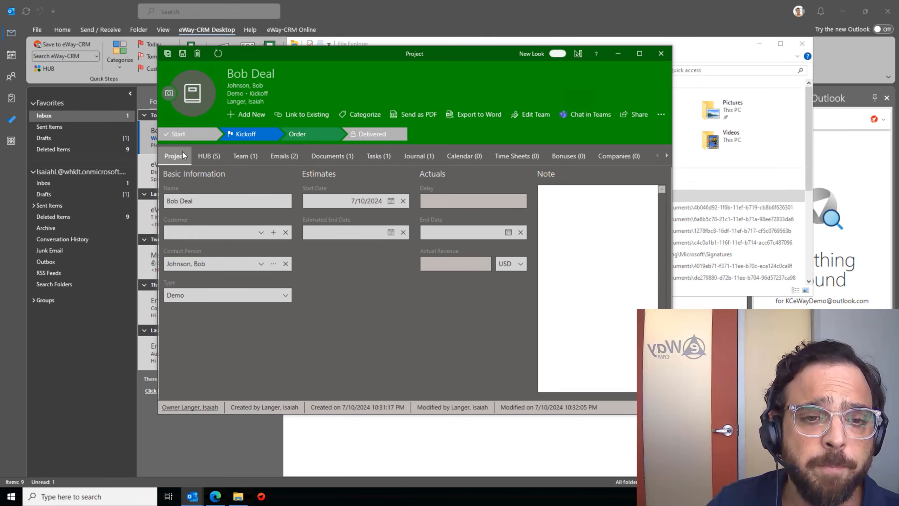
{"action": "left_click", "coordinate": [274, 269]}
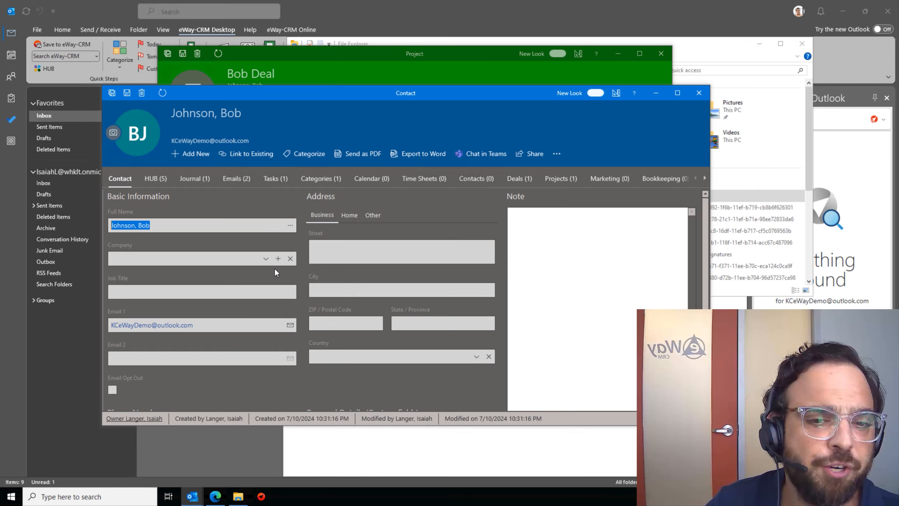
{"action": "left_click", "coordinate": [528, 180]}
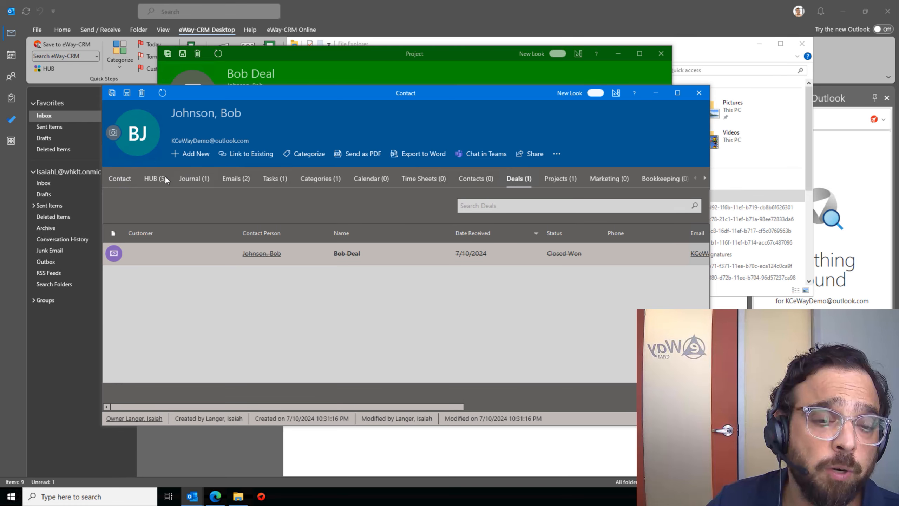
{"action": "left_click", "coordinate": [156, 180]}
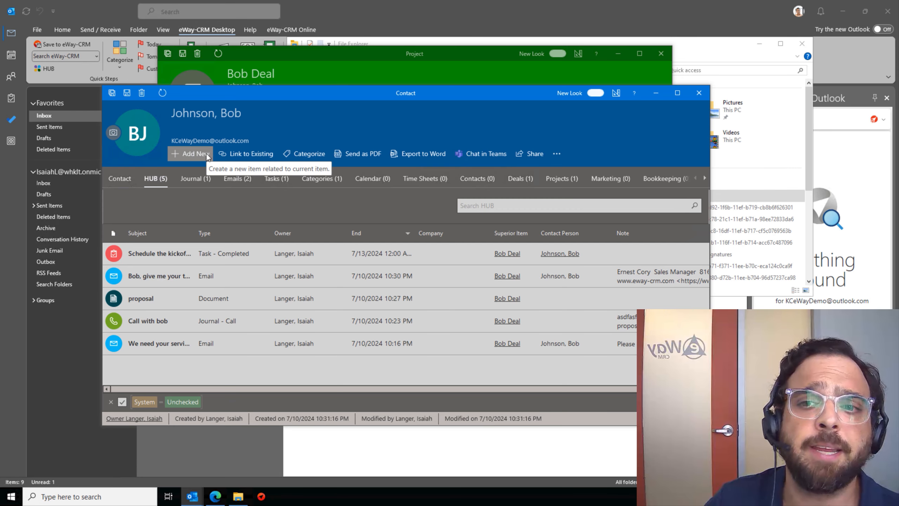
{"action": "left_click", "coordinate": [519, 178]}
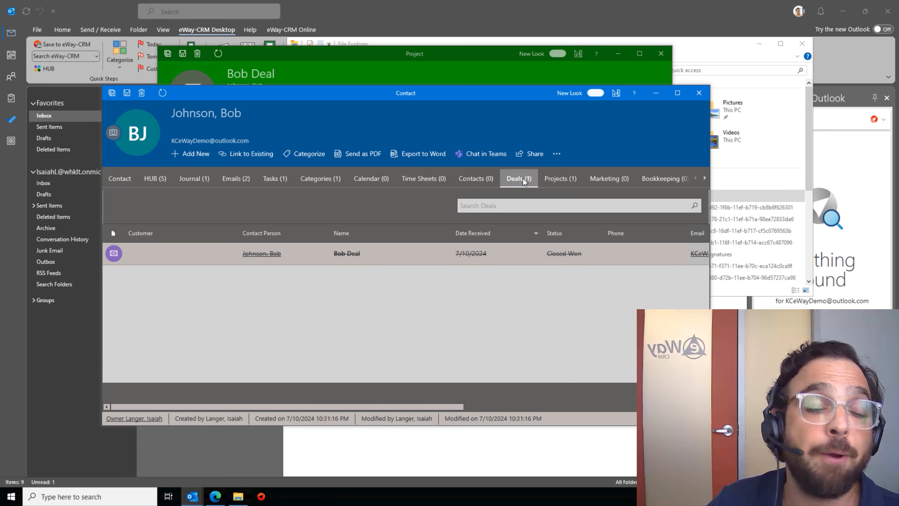
- Review the contact's linked projects and close the contact record
{"action": "left_click", "coordinate": [559, 184]}
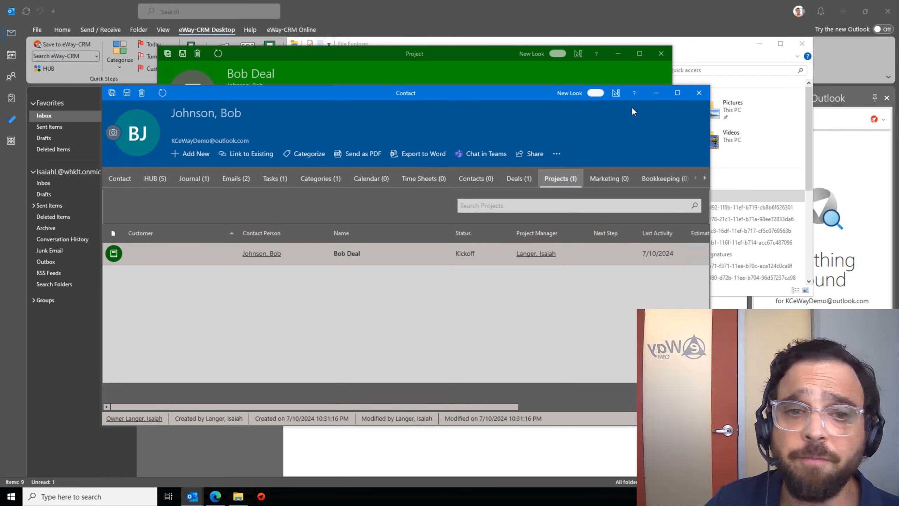
{"action": "left_click", "coordinate": [699, 93]}
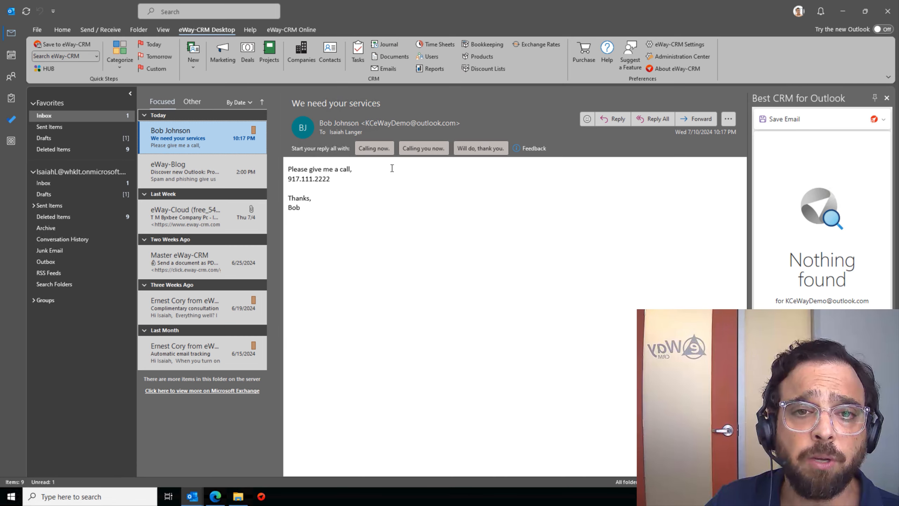
- Open the desktop CRM's deals list and sort its Status groups in ascending order, from New to Contract
{"action": "left_click", "coordinate": [250, 50]}
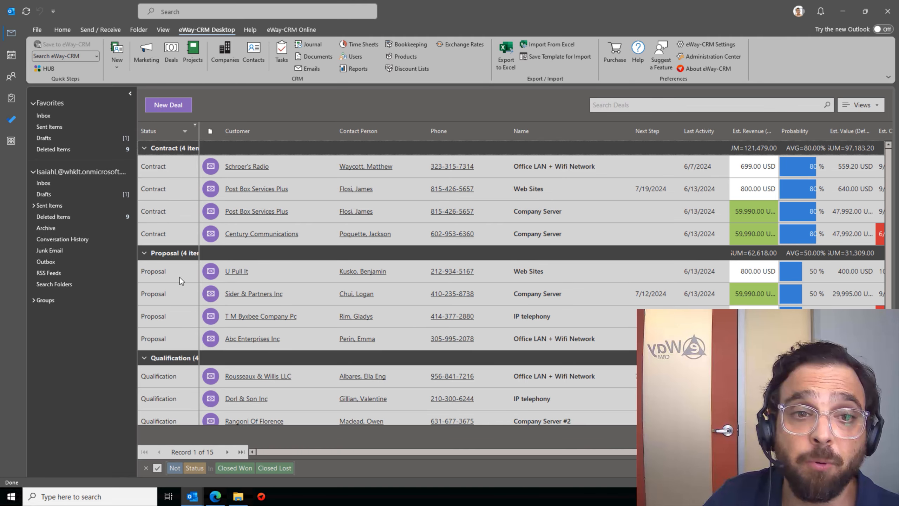
{"action": "left_click", "coordinate": [159, 134]}
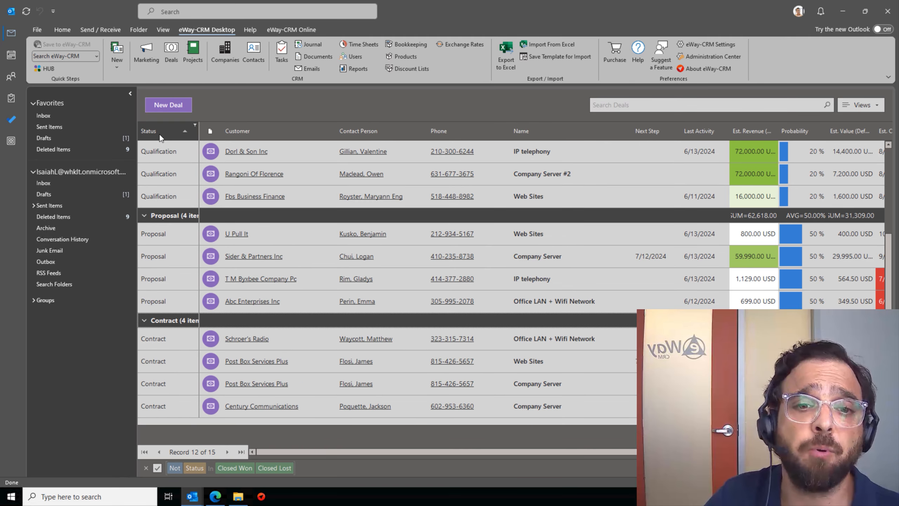
{"action": "scroll", "coordinate": [279, 293], "scroll_direction": "up", "scroll_amount": 1}
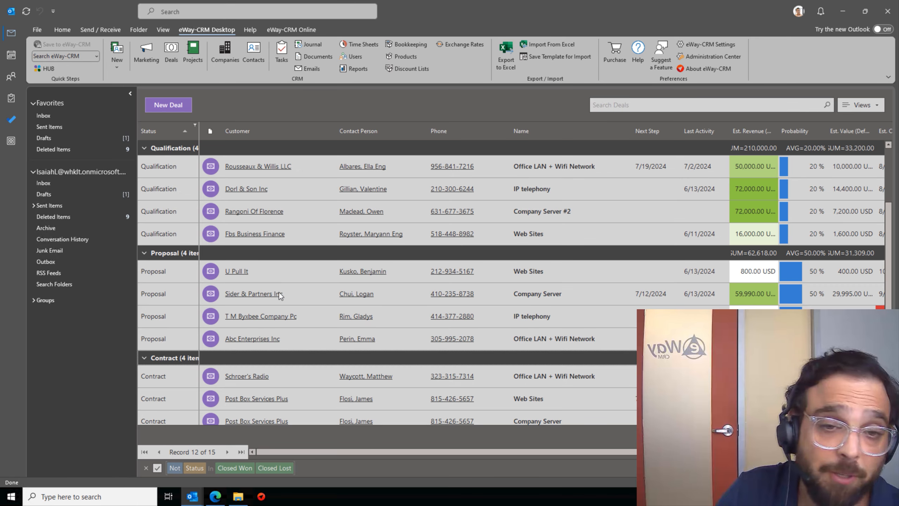
{"action": "scroll", "coordinate": [331, 283], "scroll_direction": "up", "scroll_amount": 1}
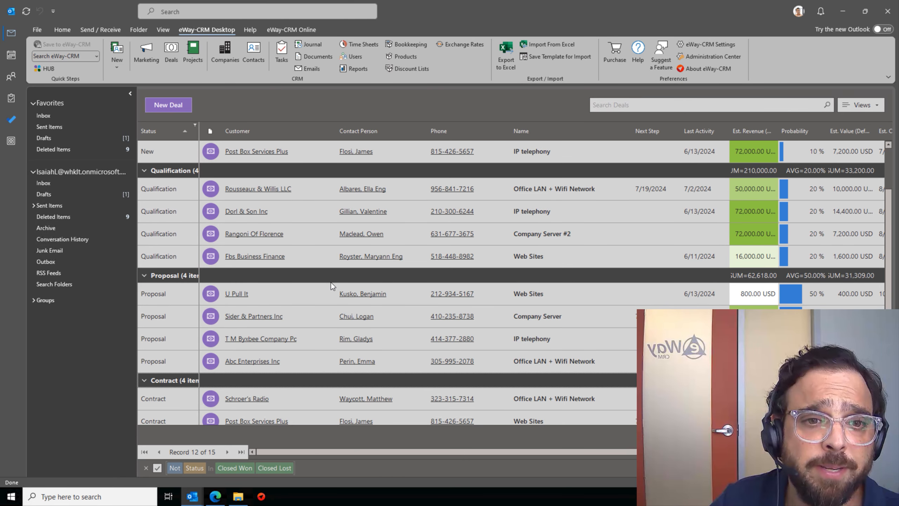
{"action": "scroll", "coordinate": [331, 286], "scroll_direction": "up", "scroll_amount": 1}
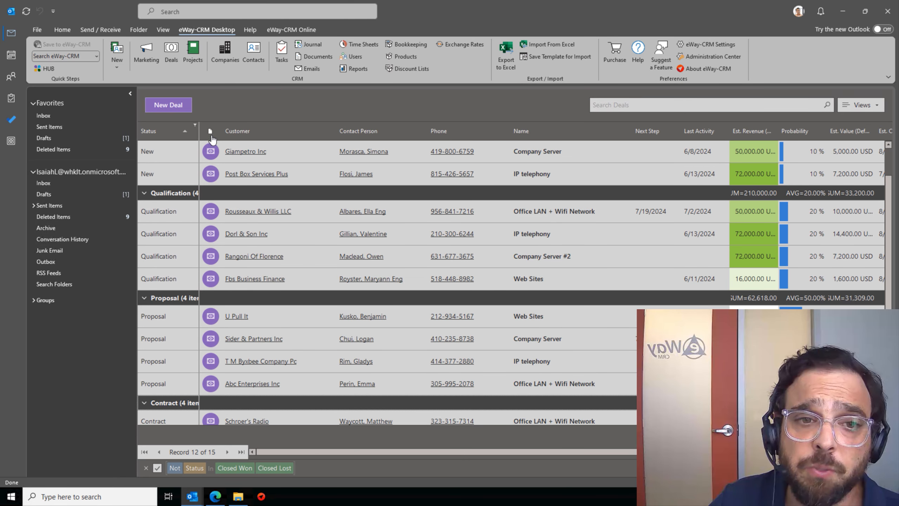
- Examine the pipeline's revenue, probability, estimated close date and owner columns, and the saved deal views on offer
{"action": "left_click", "coordinate": [121, 286]}
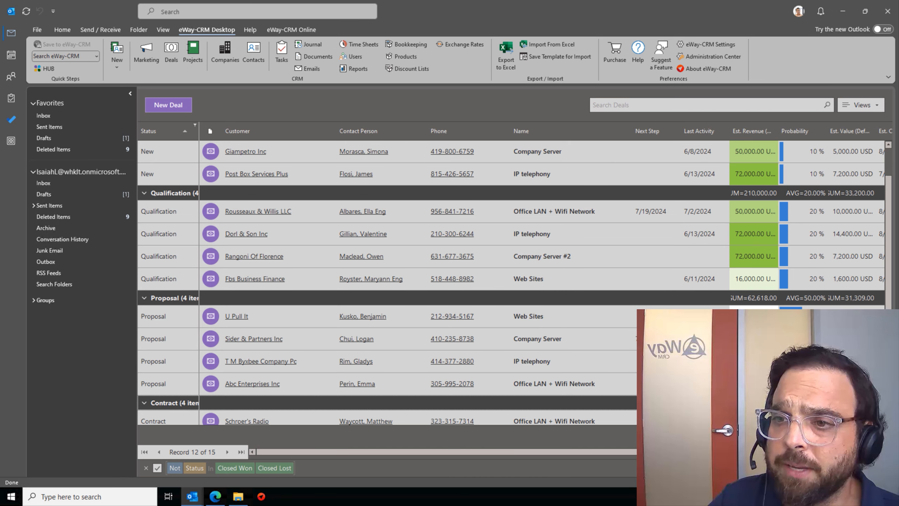
{"action": "scroll", "coordinate": [801, 160], "scroll_direction": "right", "scroll_amount": 3}
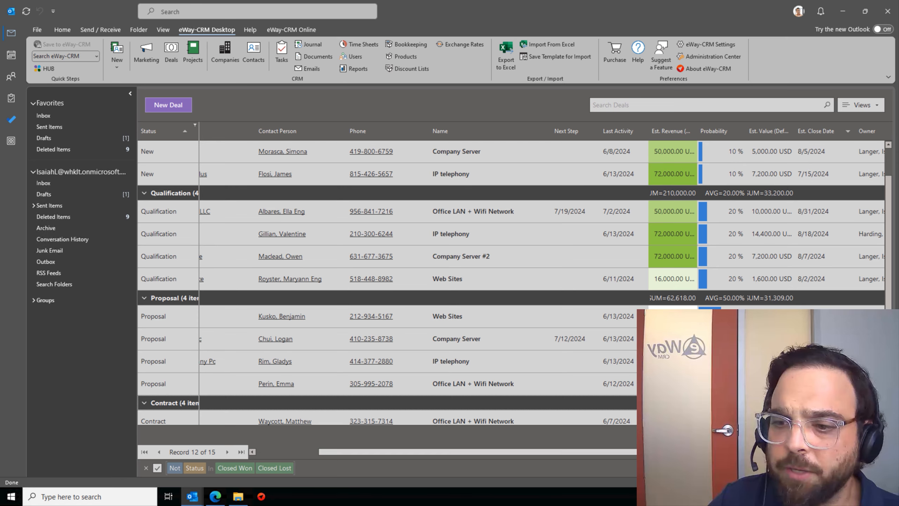
{"action": "scroll", "coordinate": [541, 291], "scroll_direction": "right", "scroll_amount": 2}
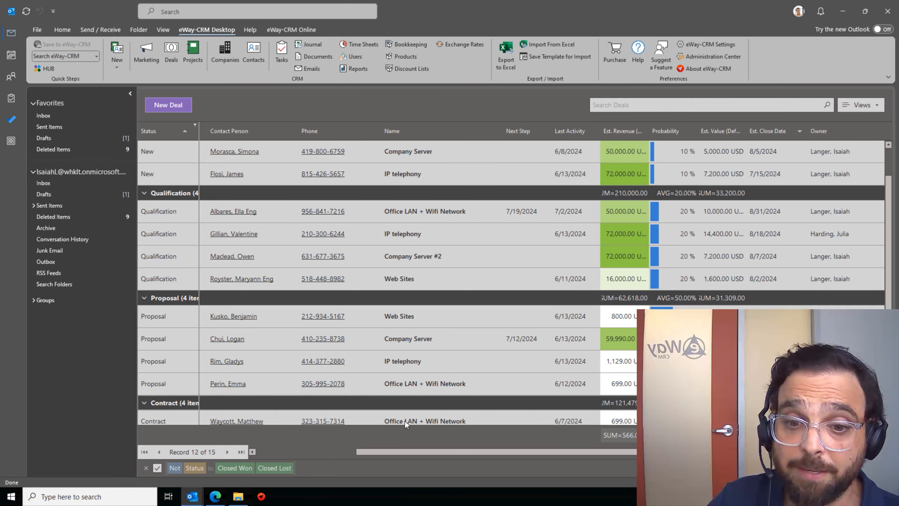
{"action": "scroll", "coordinate": [263, 452], "scroll_direction": "left", "scroll_amount": 3}
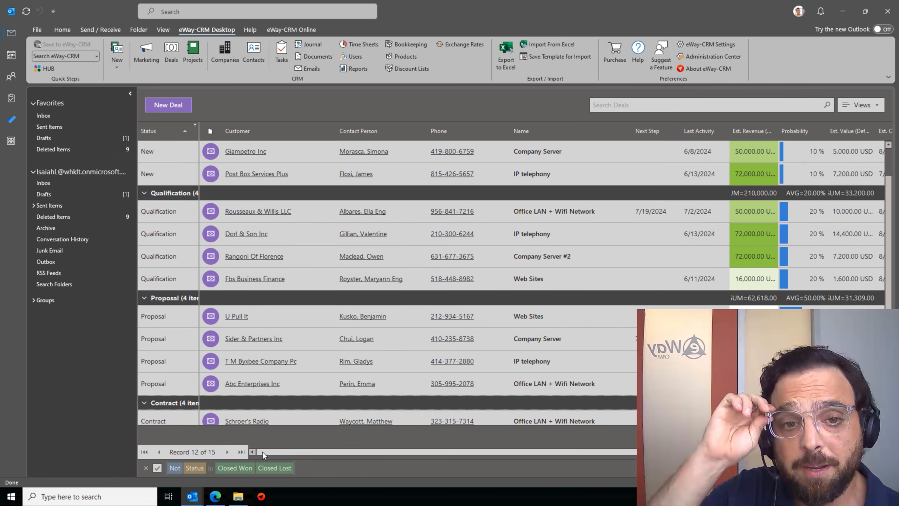
{"action": "left_click", "coordinate": [866, 105]}
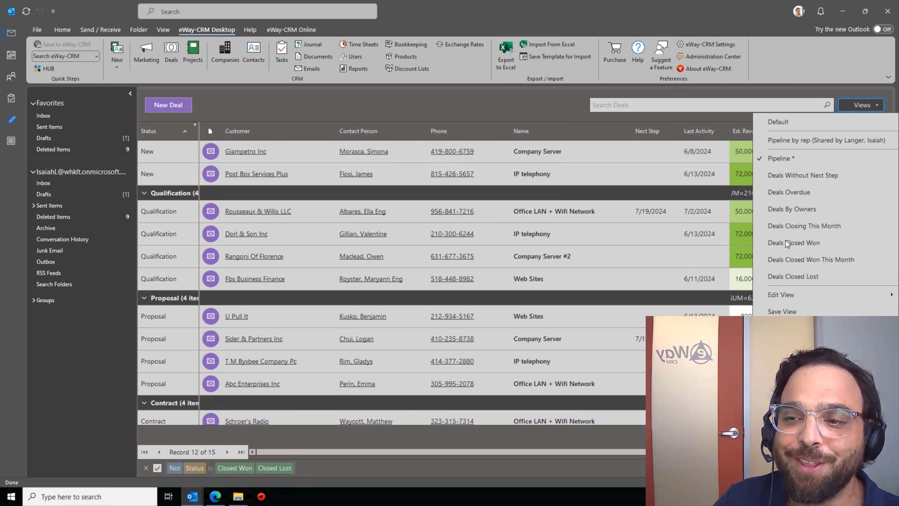
{"action": "left_click", "coordinate": [717, 453]}
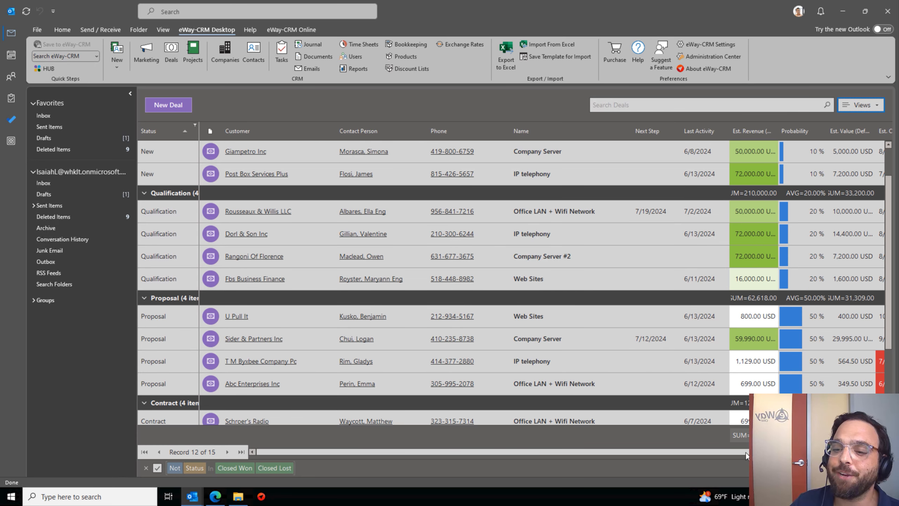
{"action": "left_click_drag", "start_coordinate": [750, 453], "coordinate": [849, 452]}
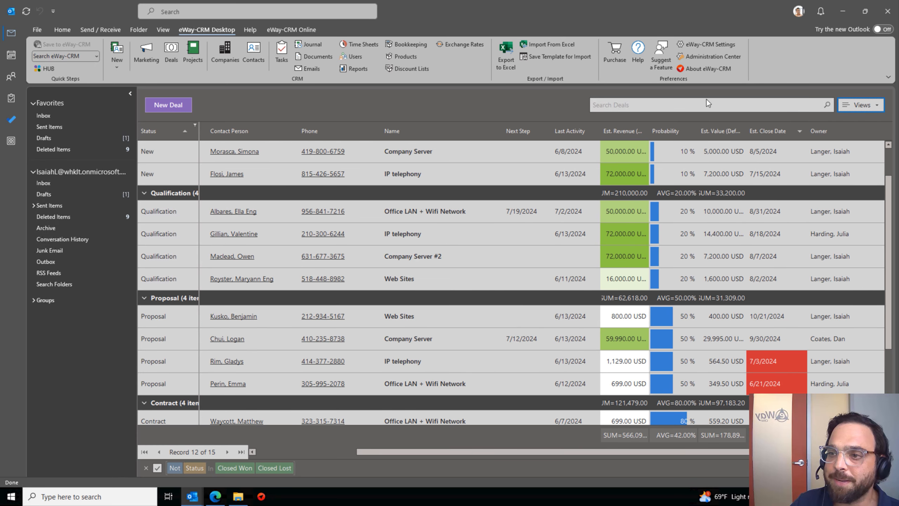
- Switch the deals list to the Default view and group it by Est. Close Date
{"action": "left_click", "coordinate": [863, 104]}
{"action": "left_click", "coordinate": [836, 127]}
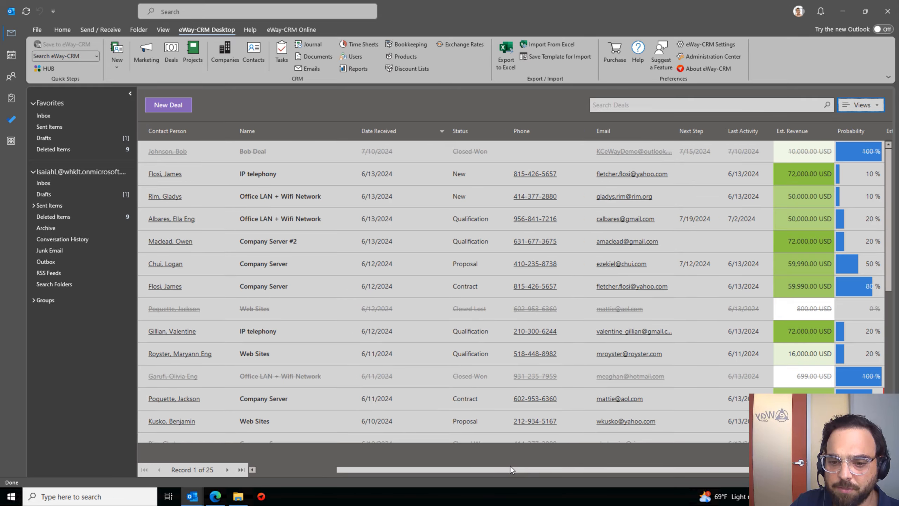
{"action": "left_click_drag", "start_coordinate": [511, 468], "coordinate": [590, 465]}
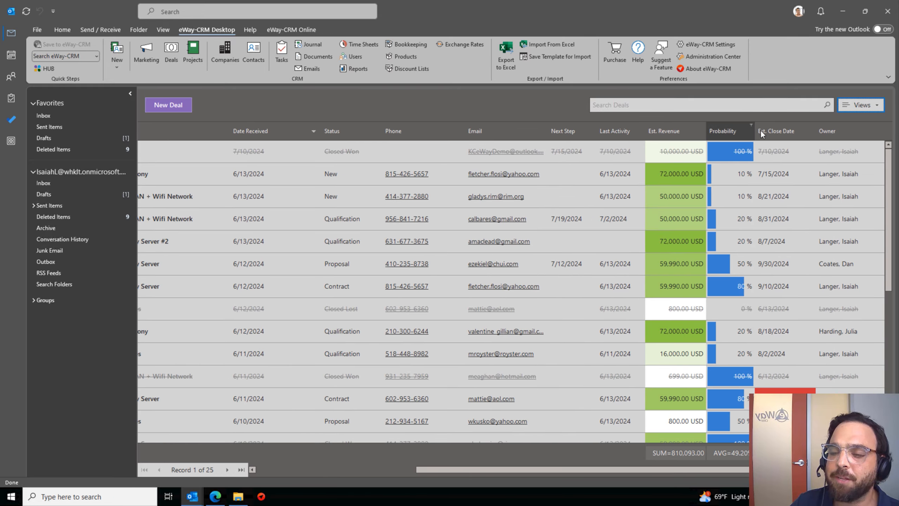
{"action": "right_click", "coordinate": [763, 130]}
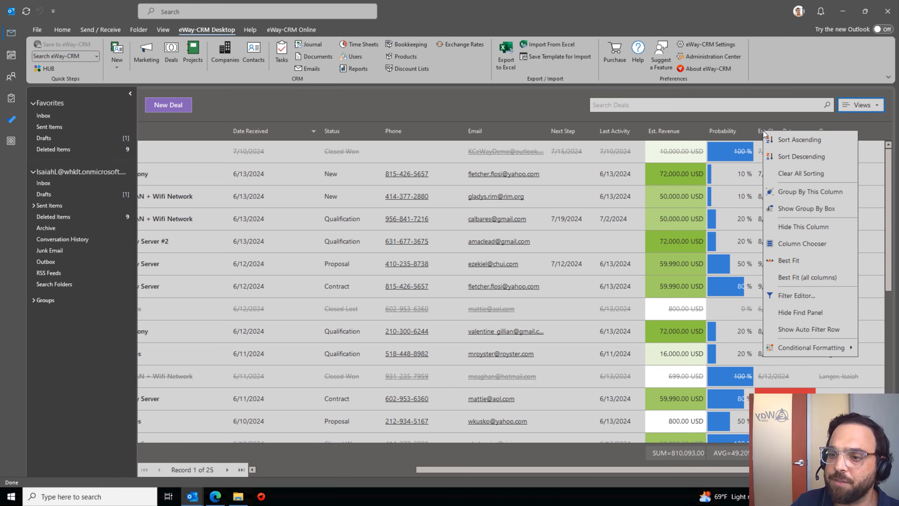
{"action": "left_click", "coordinate": [807, 192]}
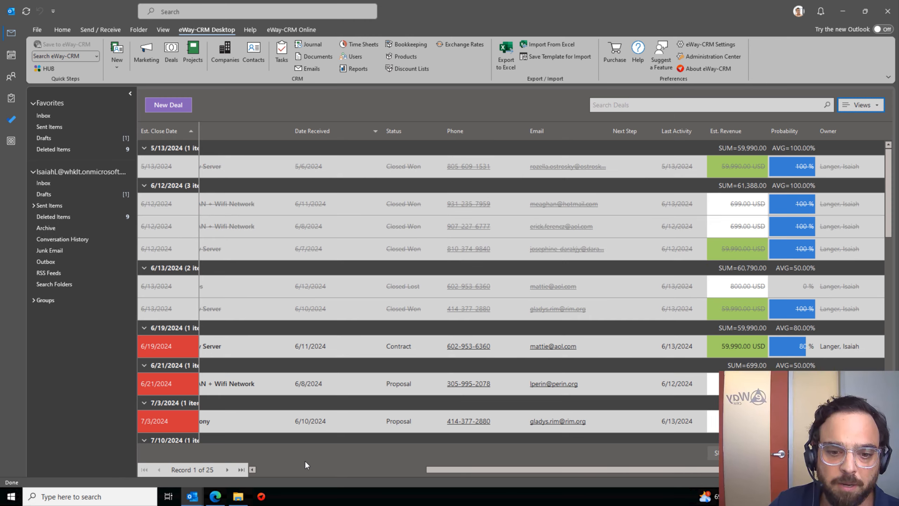
- Set the group interval of the Est. Close Date grouping to months
{"action": "left_click", "coordinate": [300, 469]}
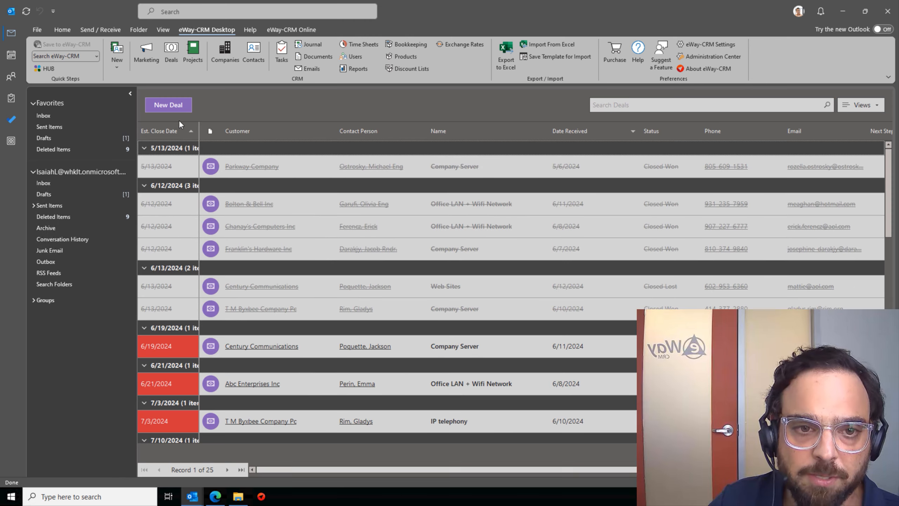
{"action": "right_click", "coordinate": [157, 133]}
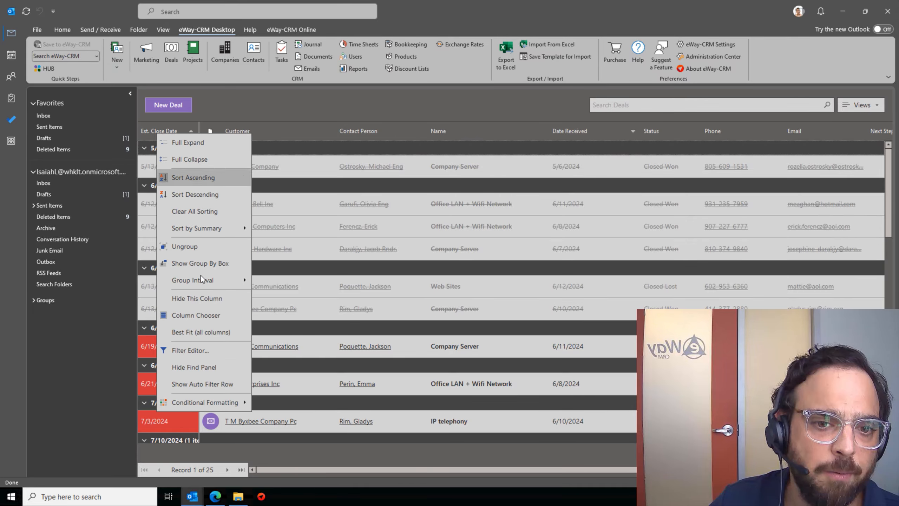
{"action": "mouse_move", "coordinate": [200, 280]}
{"action": "left_click", "coordinate": [268, 301]}
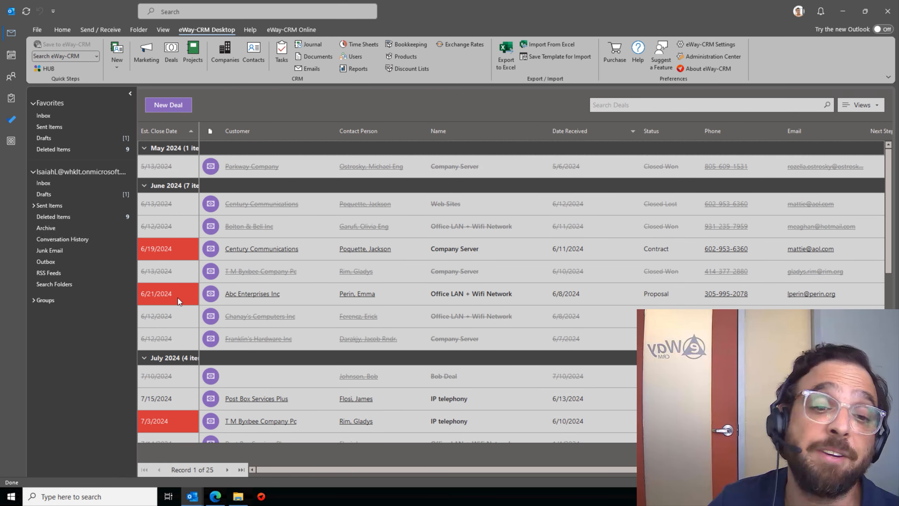
- Add Status as a second grouping level beneath the monthly close-date groups
{"action": "scroll", "coordinate": [177, 297], "scroll_direction": "down", "scroll_amount": 3}
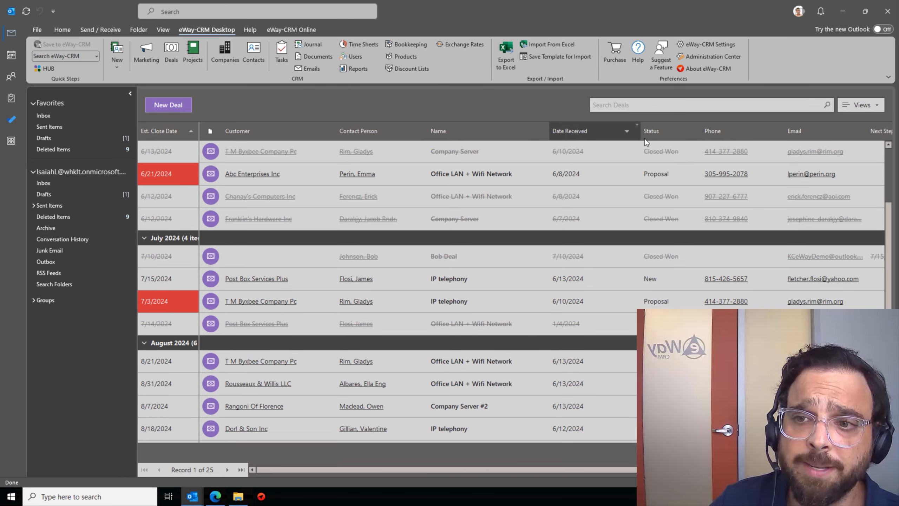
{"action": "right_click", "coordinate": [660, 134]}
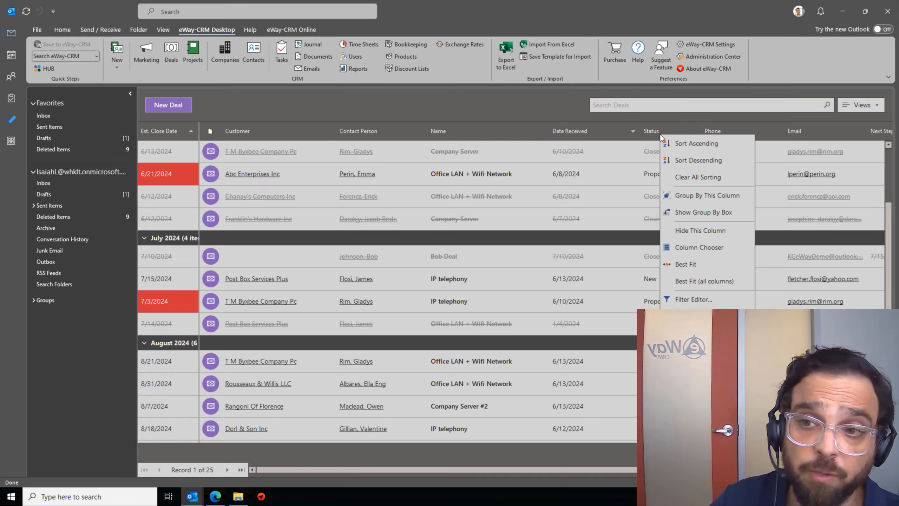
{"action": "left_click", "coordinate": [699, 198]}
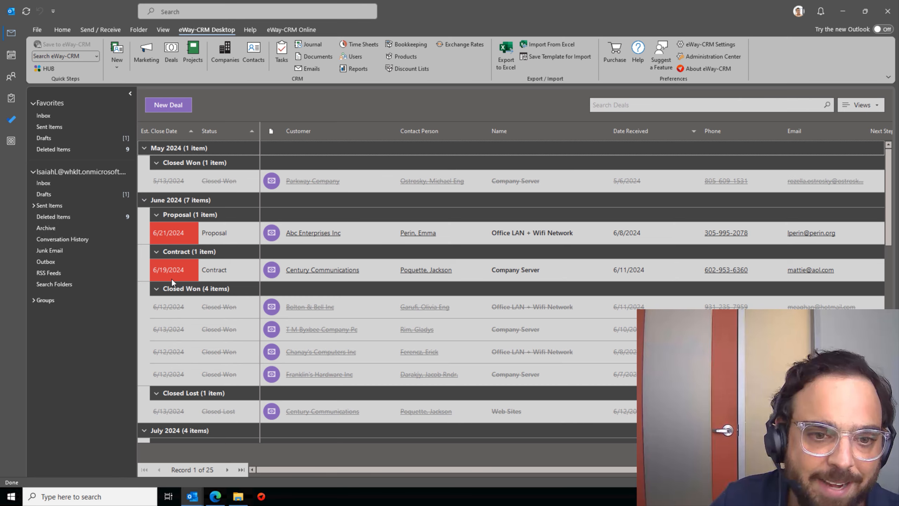
- Collapse the Closed Won and Closed Lost groups under June 2024, and select the Century Communications deal under Contract
{"action": "left_click", "coordinate": [156, 293]}
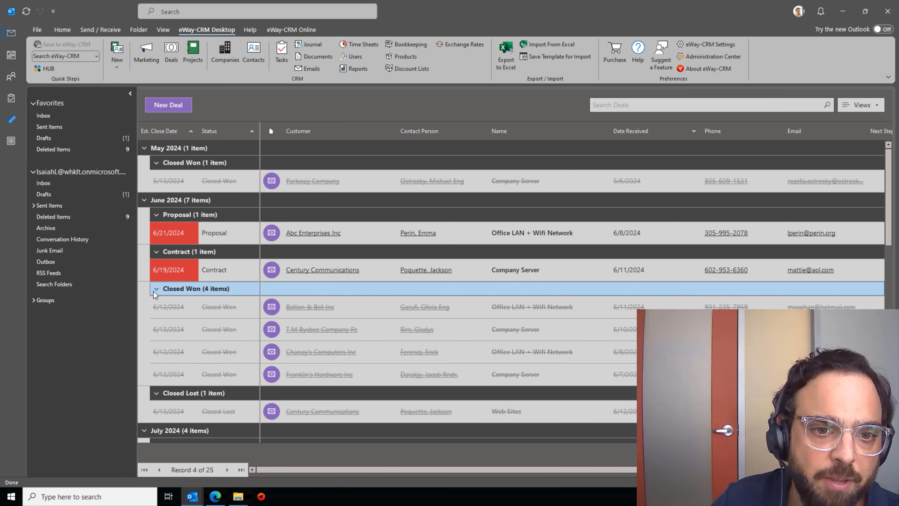
{"action": "left_click", "coordinate": [155, 291]}
{"action": "left_click", "coordinate": [156, 304]}
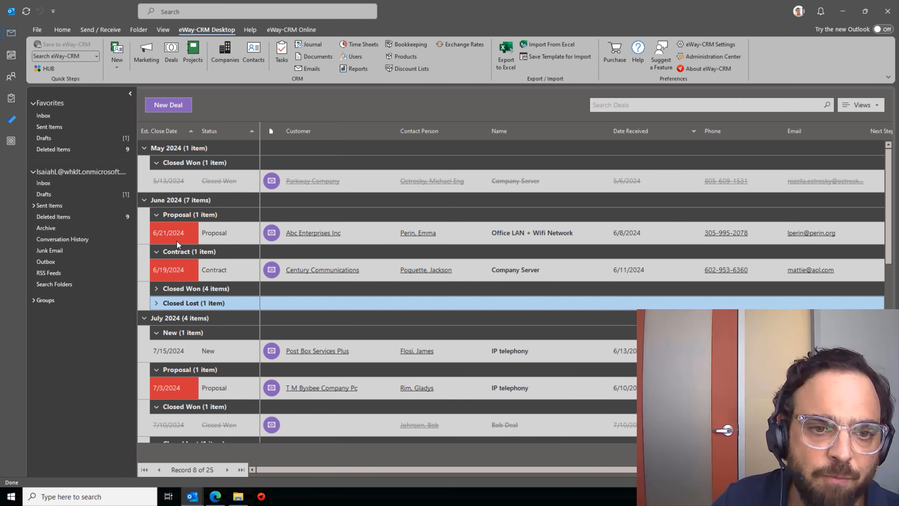
{"action": "left_click", "coordinate": [176, 269]}
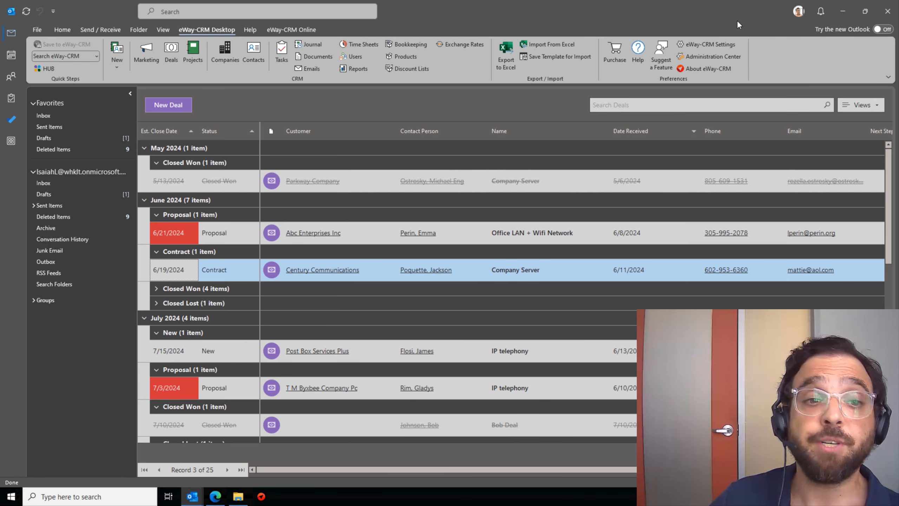
{"action": "left_click", "coordinate": [854, 104]}
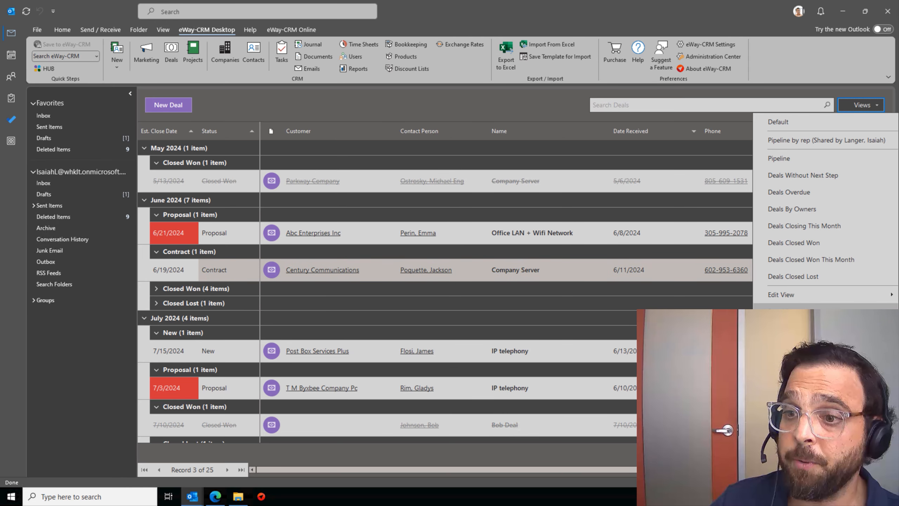
{"action": "left_click", "coordinate": [787, 312]}
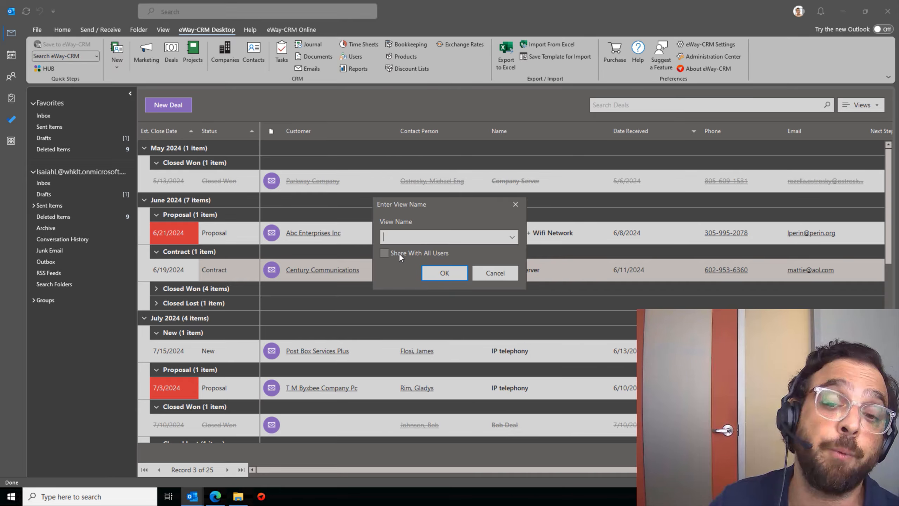
{"action": "left_click", "coordinate": [513, 203]}
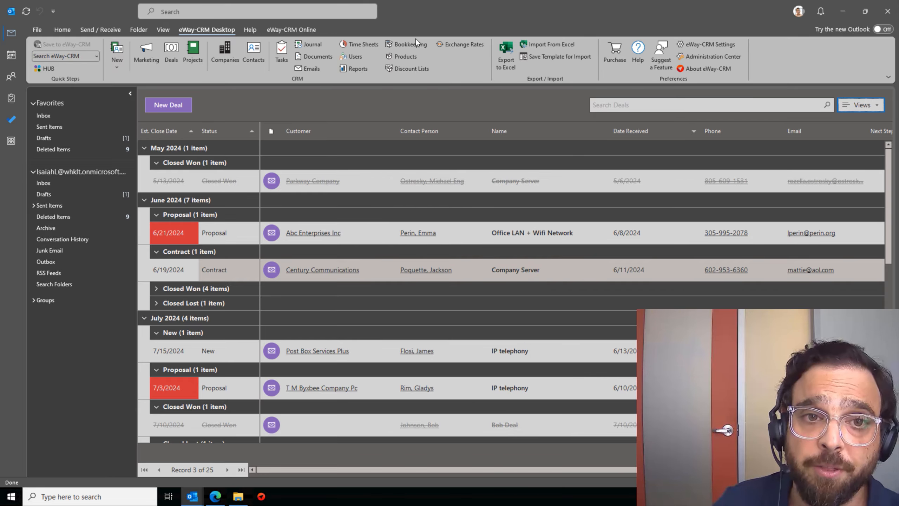
- Return to the inbox, and open the Deals board in eWay-CRM Online
{"action": "left_click", "coordinate": [36, 119]}
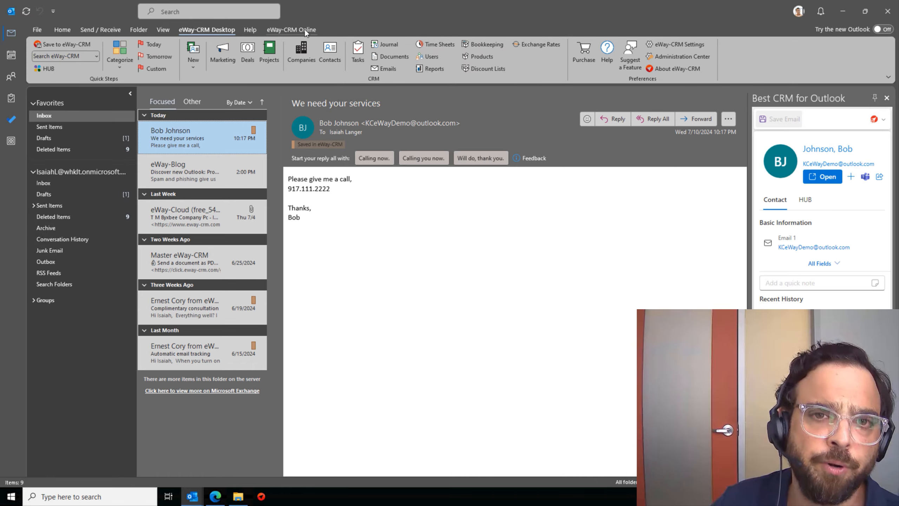
{"action": "left_click", "coordinate": [305, 30]}
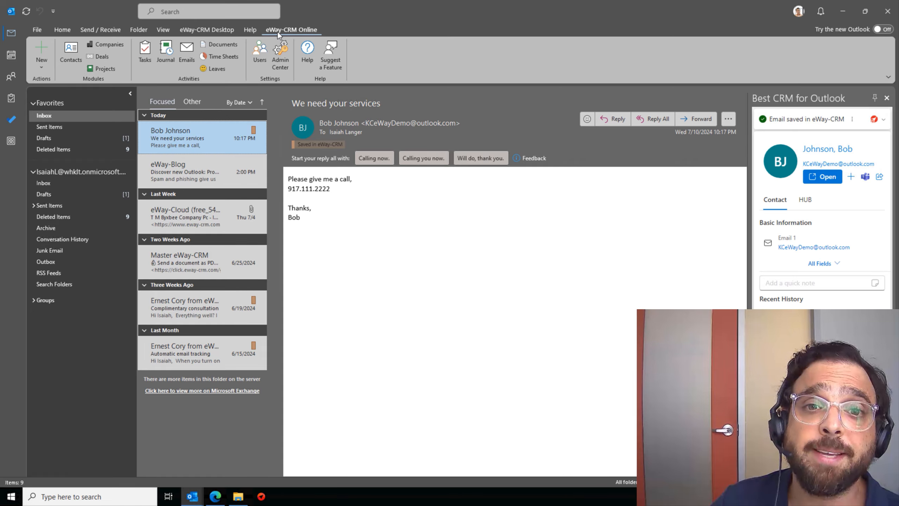
{"action": "left_click", "coordinate": [109, 55]}
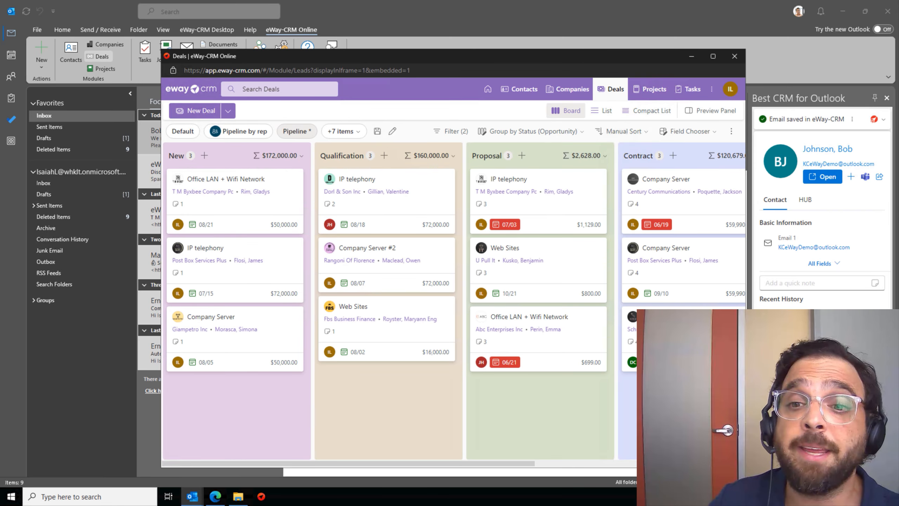
{"action": "left_click_drag", "start_coordinate": [387, 59], "coordinate": [361, 43]}
- Review the journals of the Dorl & Son Inc "IP telephony" deal in the board's Qualification column
{"action": "mouse_move", "coordinate": [251, 187]}
{"action": "left_mouse_down"}
{"action": "mouse_move", "coordinate": [340, 193]}
{"action": "mouse_move", "coordinate": [252, 179]}
{"action": "mouse_move", "coordinate": [248, 198]}
{"action": "left_mouse_up"}
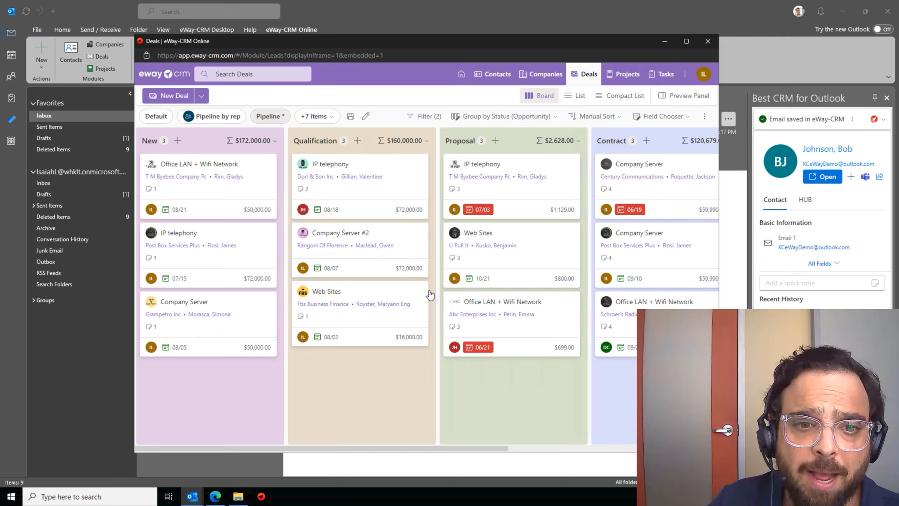
{"action": "left_click", "coordinate": [300, 190]}
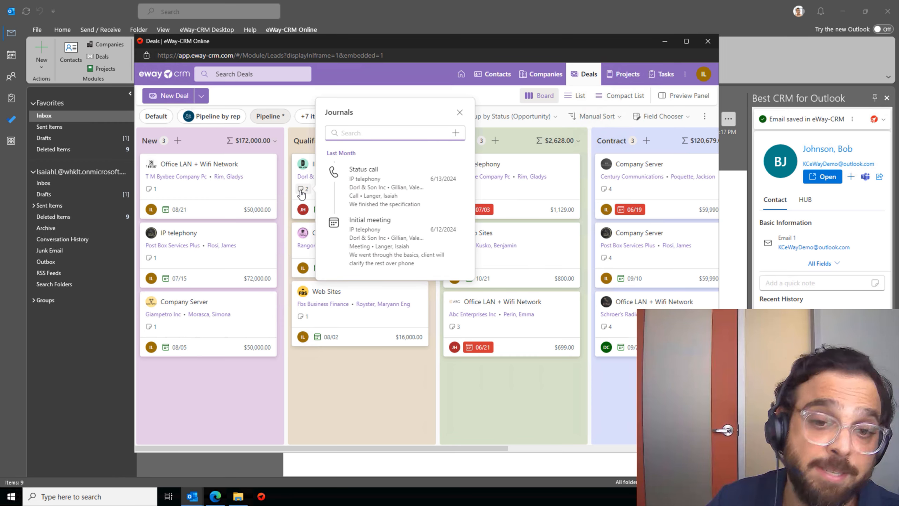
{"action": "left_click", "coordinate": [438, 403]}
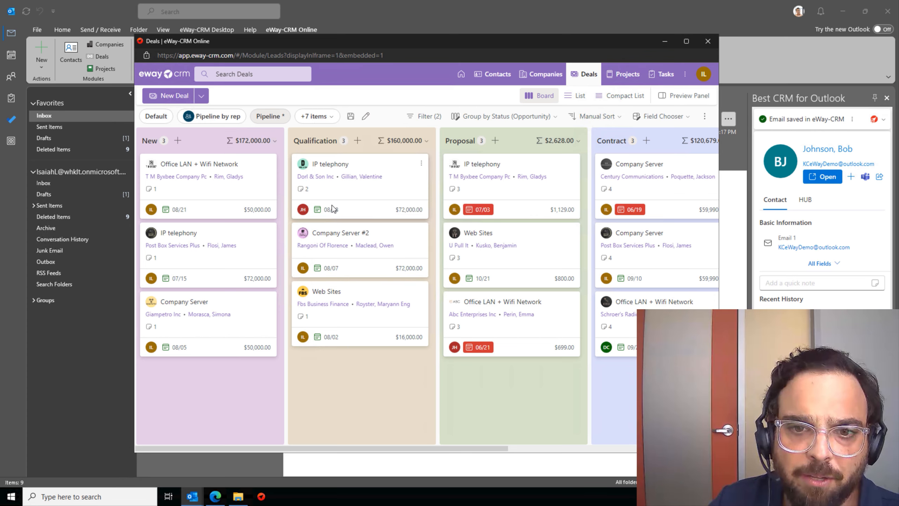
{"action": "left_click_drag", "start_coordinate": [439, 448], "coordinate": [363, 429]}
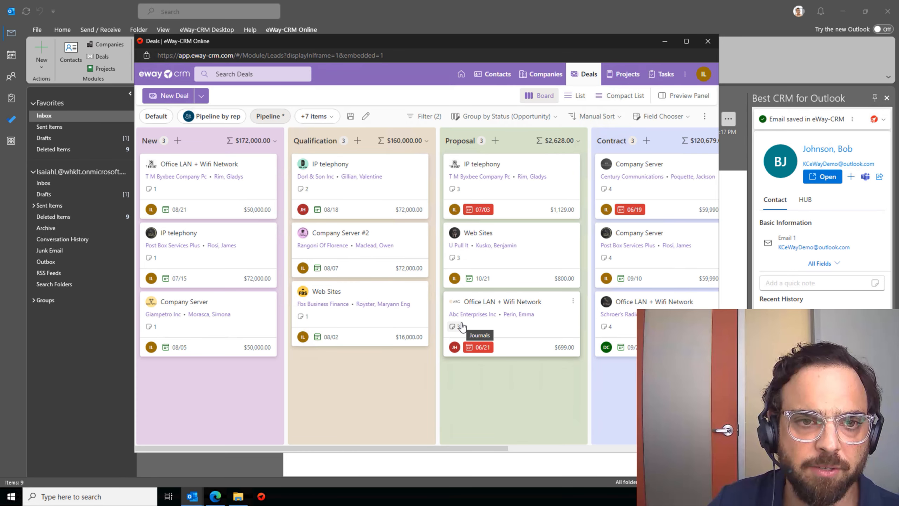
- Show the online deals as a list instead of a board, and close the Deals window
{"action": "left_click", "coordinate": [575, 105]}
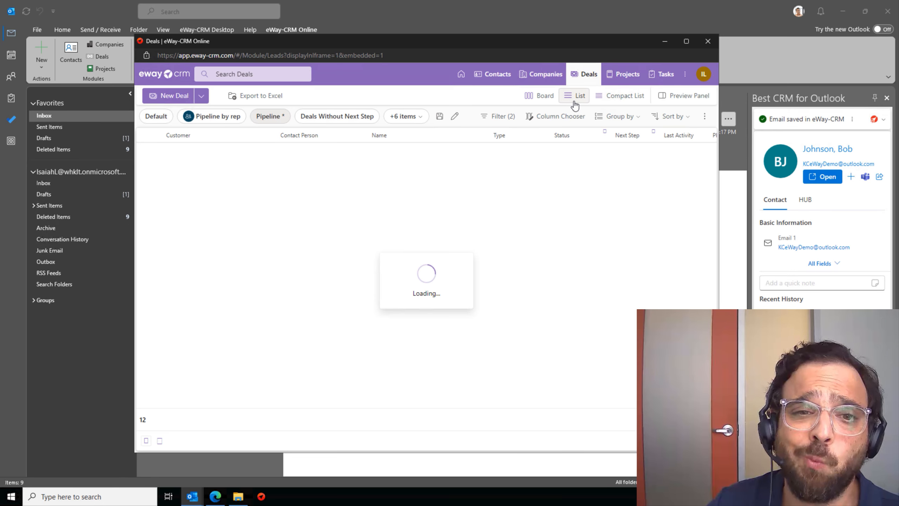
{"action": "left_click", "coordinate": [704, 43]}
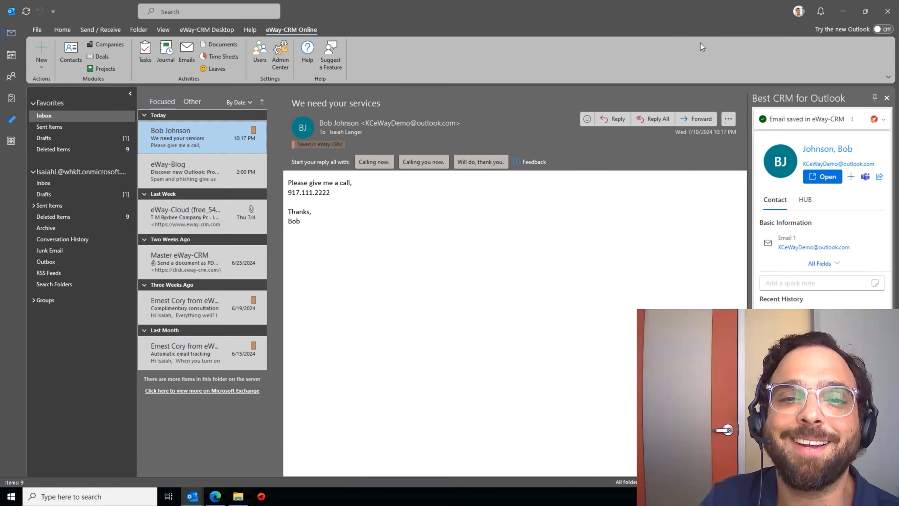